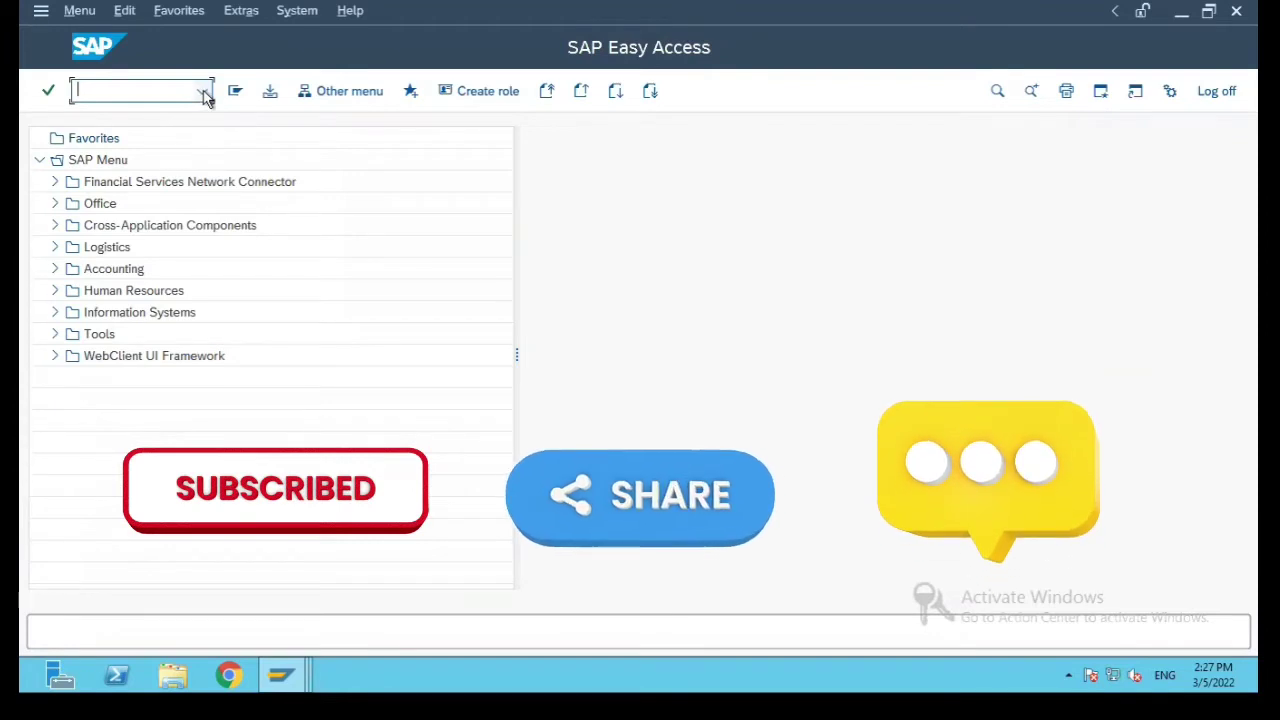
Enter st05 in the command field from the transaction history.
left_click(204, 95)
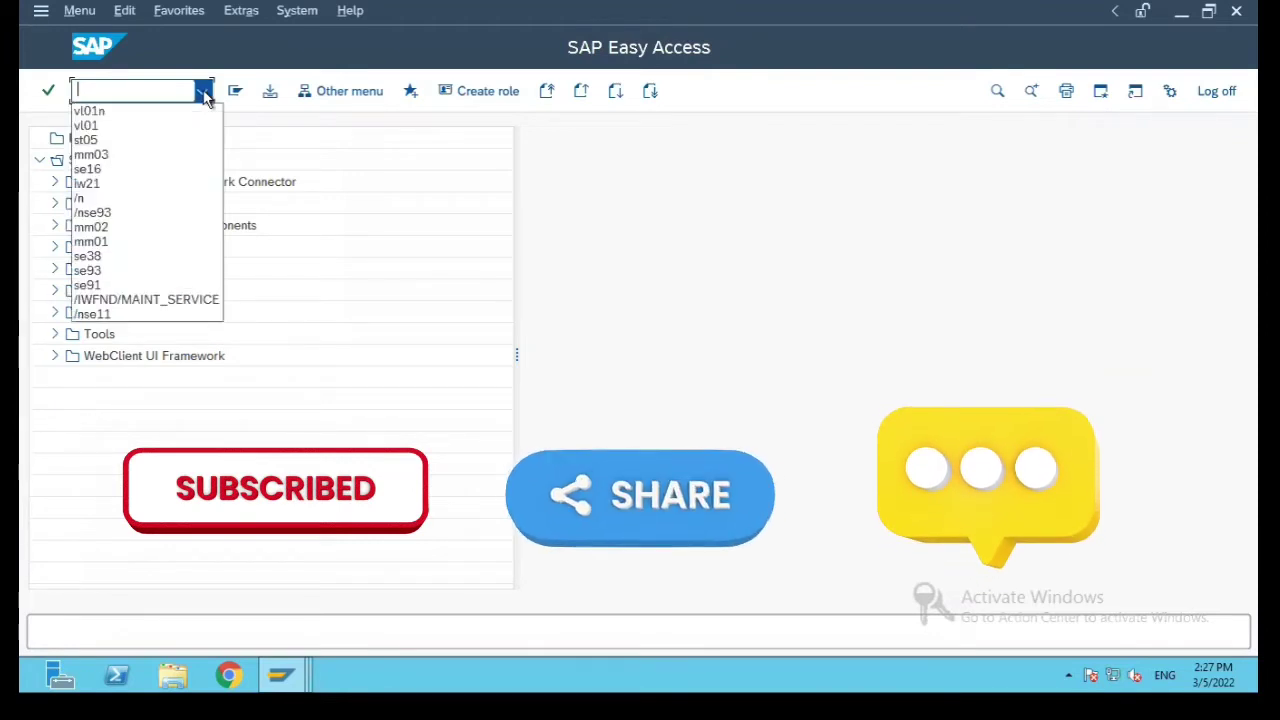
left_click(100, 134)
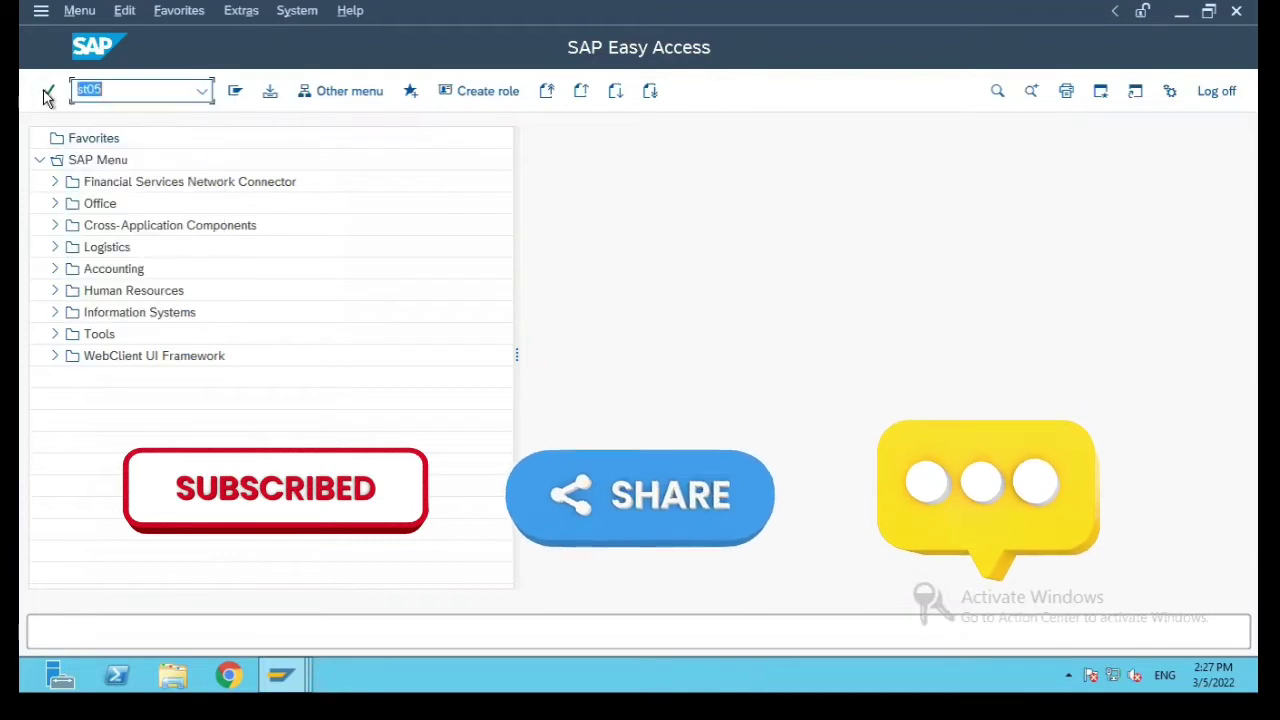
Activate the SQL trace in ST05, then return to Easy Access with mm03 in the command field.
left_click(47, 92)
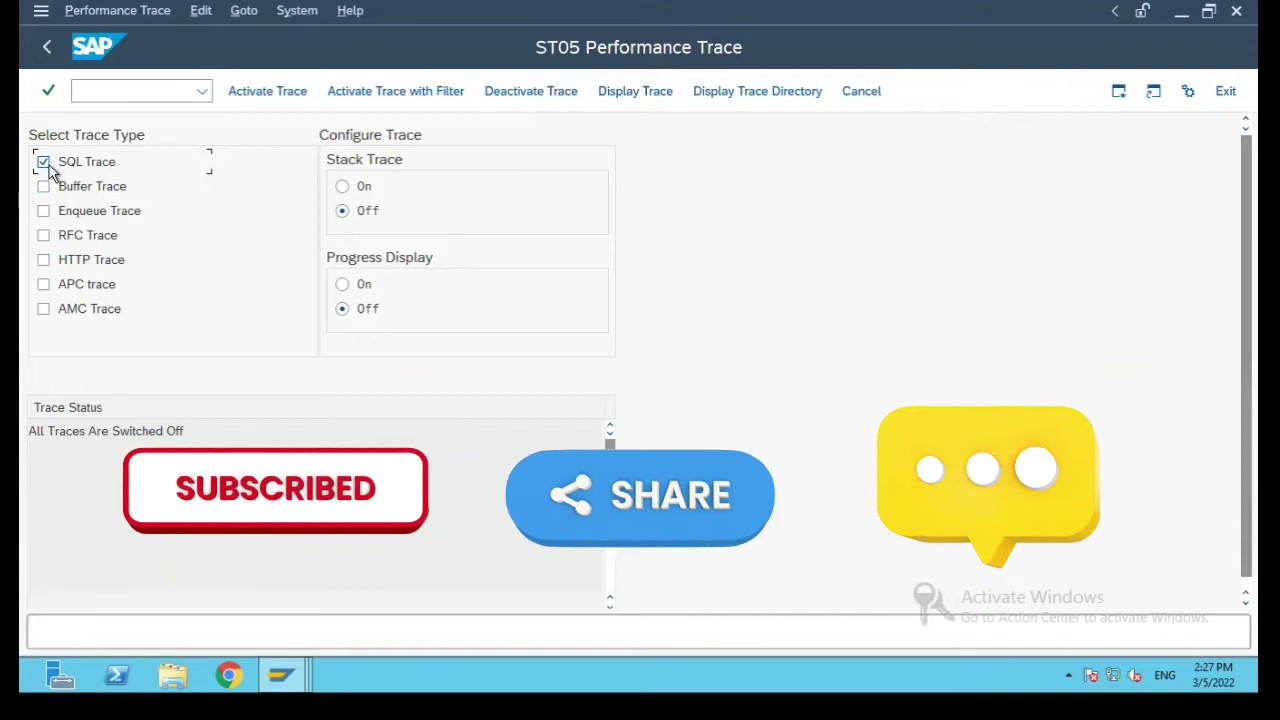
left_click(258, 95)
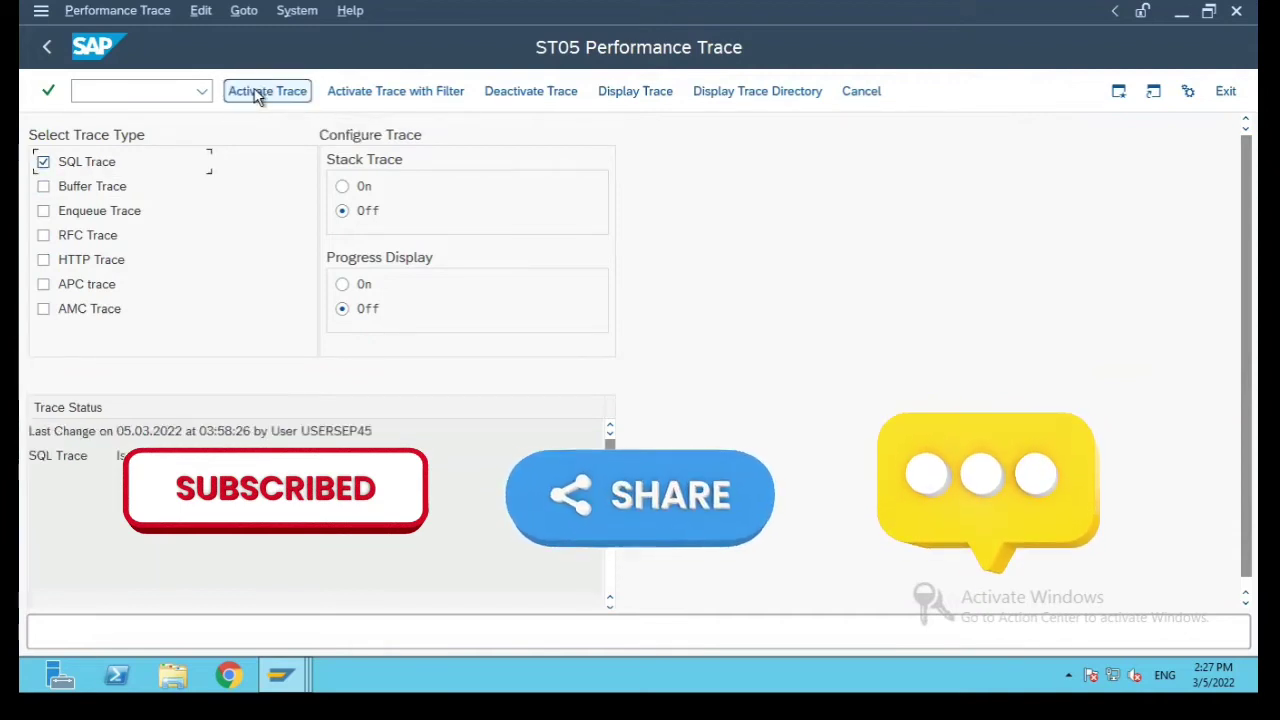
left_click(48, 48)
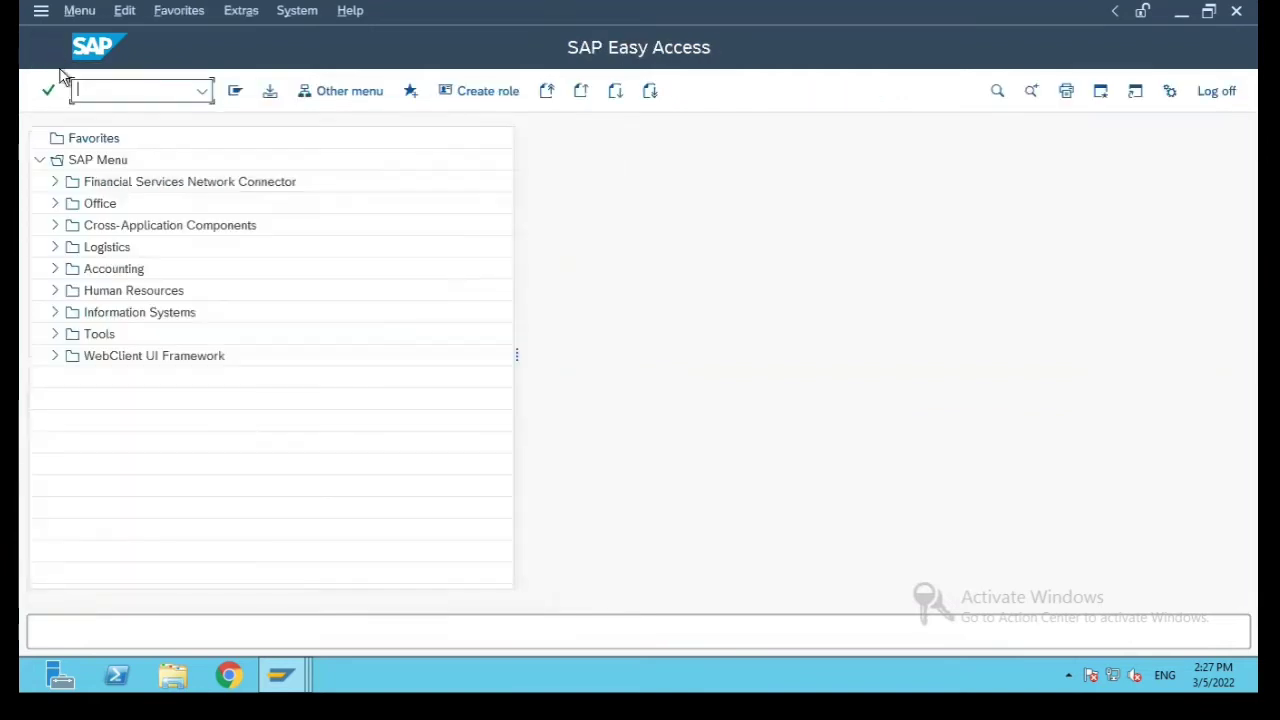
left_click(208, 91)
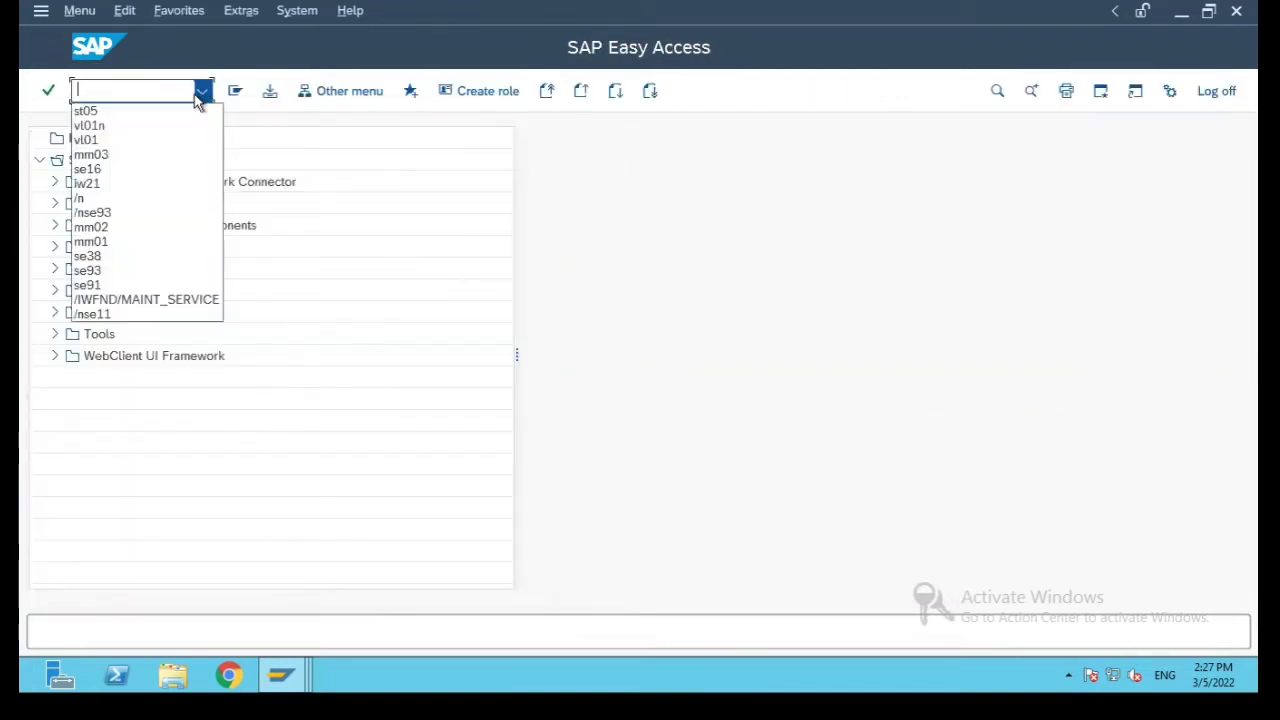
left_click(115, 156)
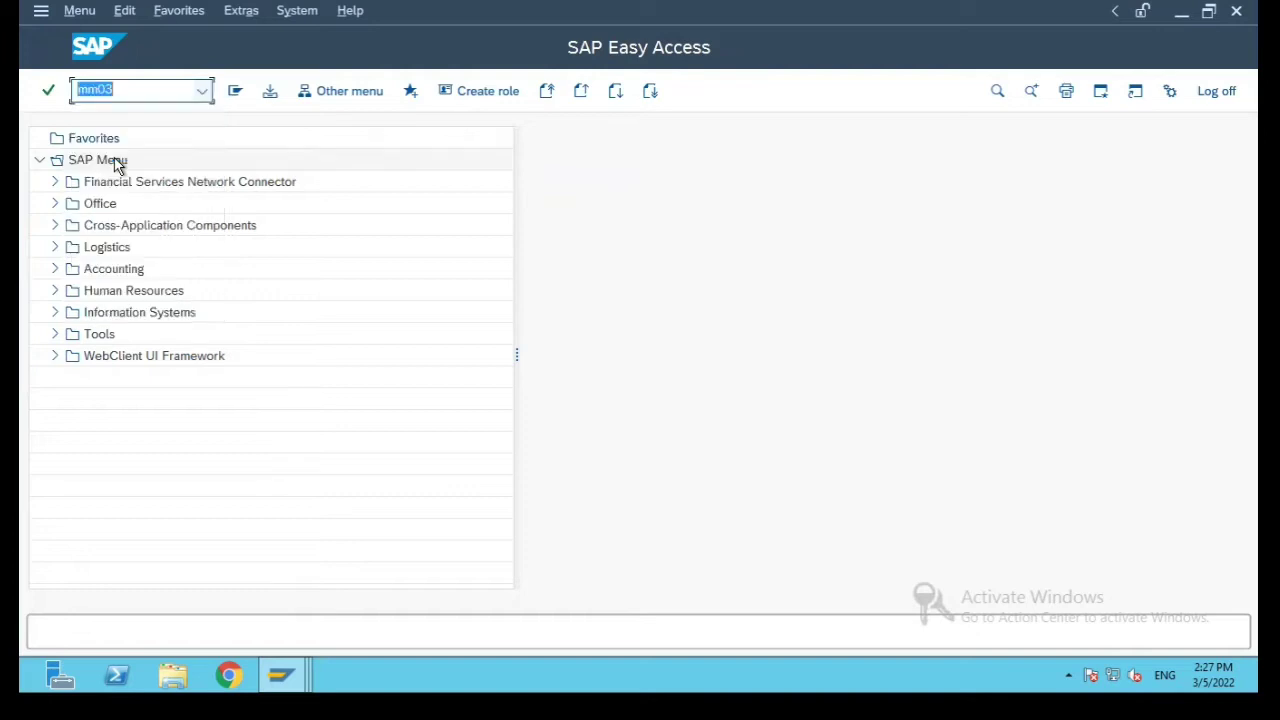
Run mm03 and pick a material from the search help using the *P pattern.
left_click(48, 93)
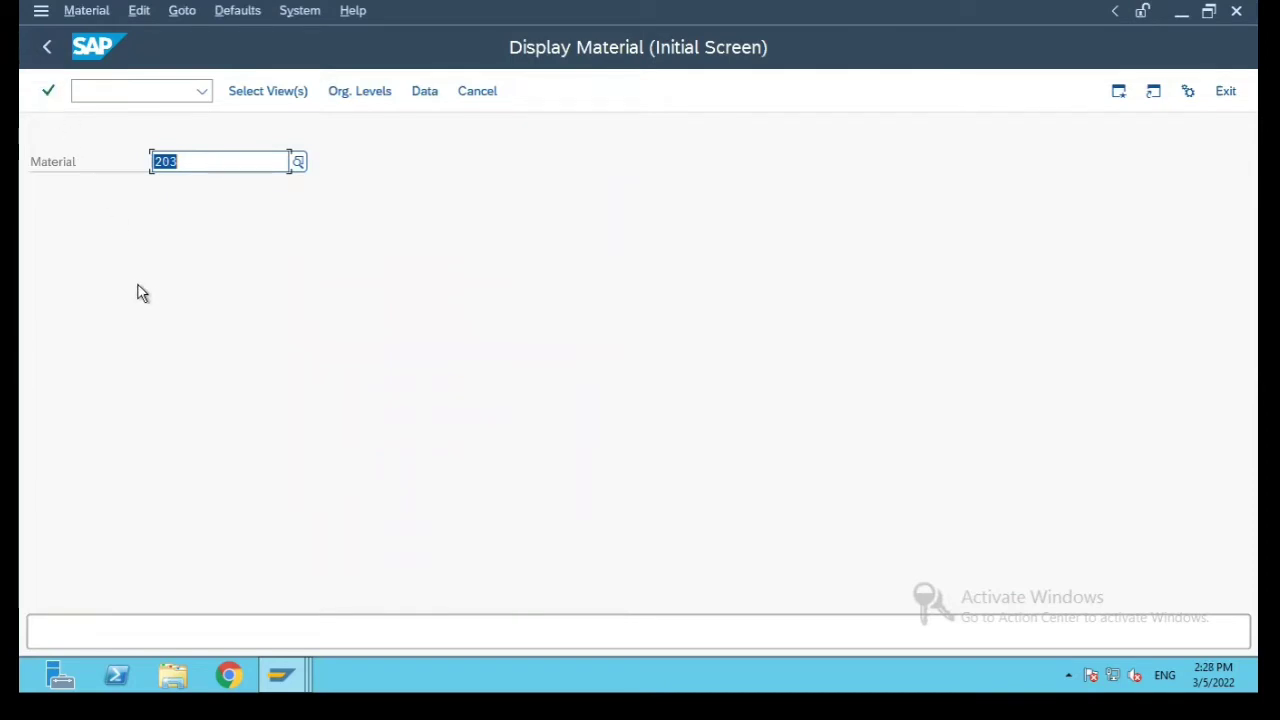
key("Delete")
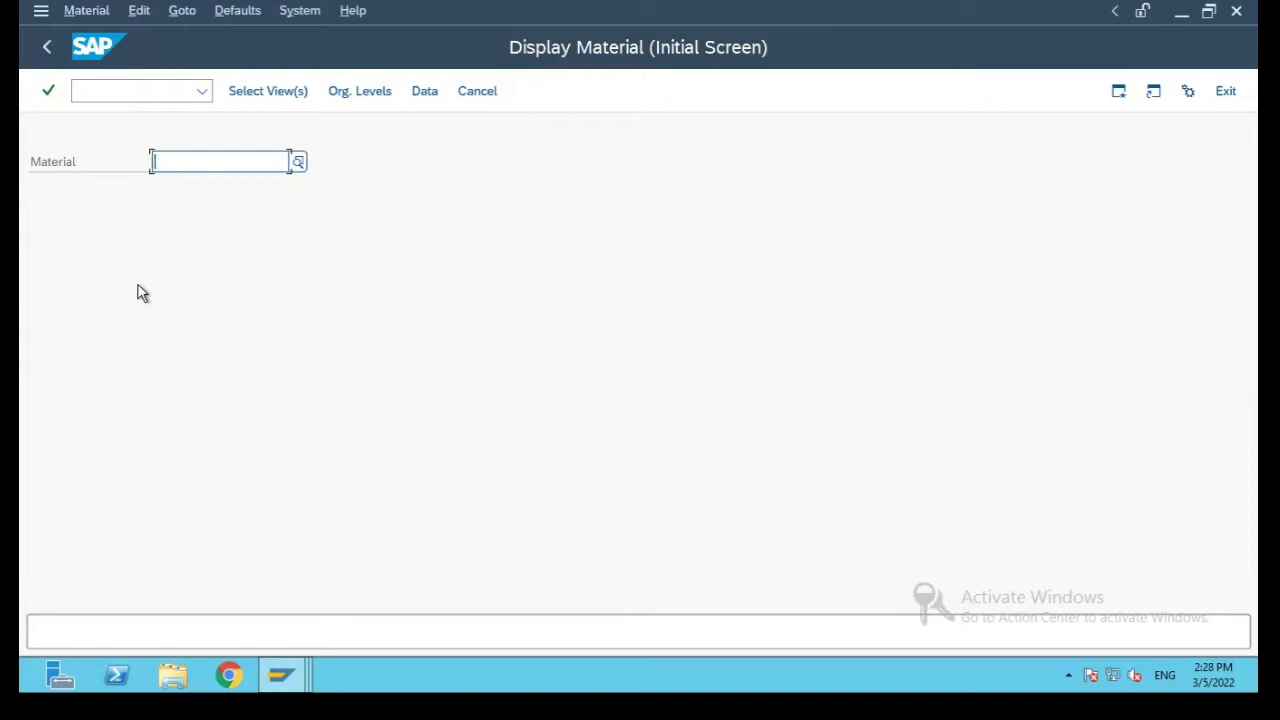
left_click(301, 165)
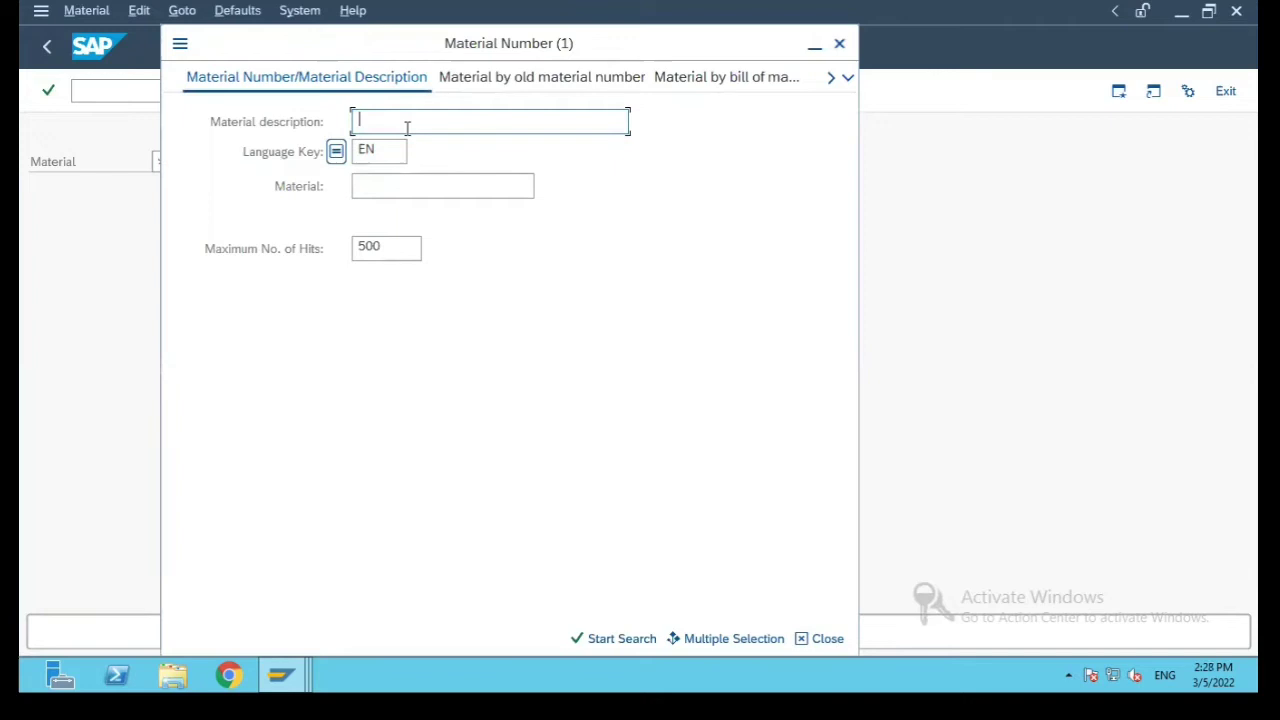
type("*P")
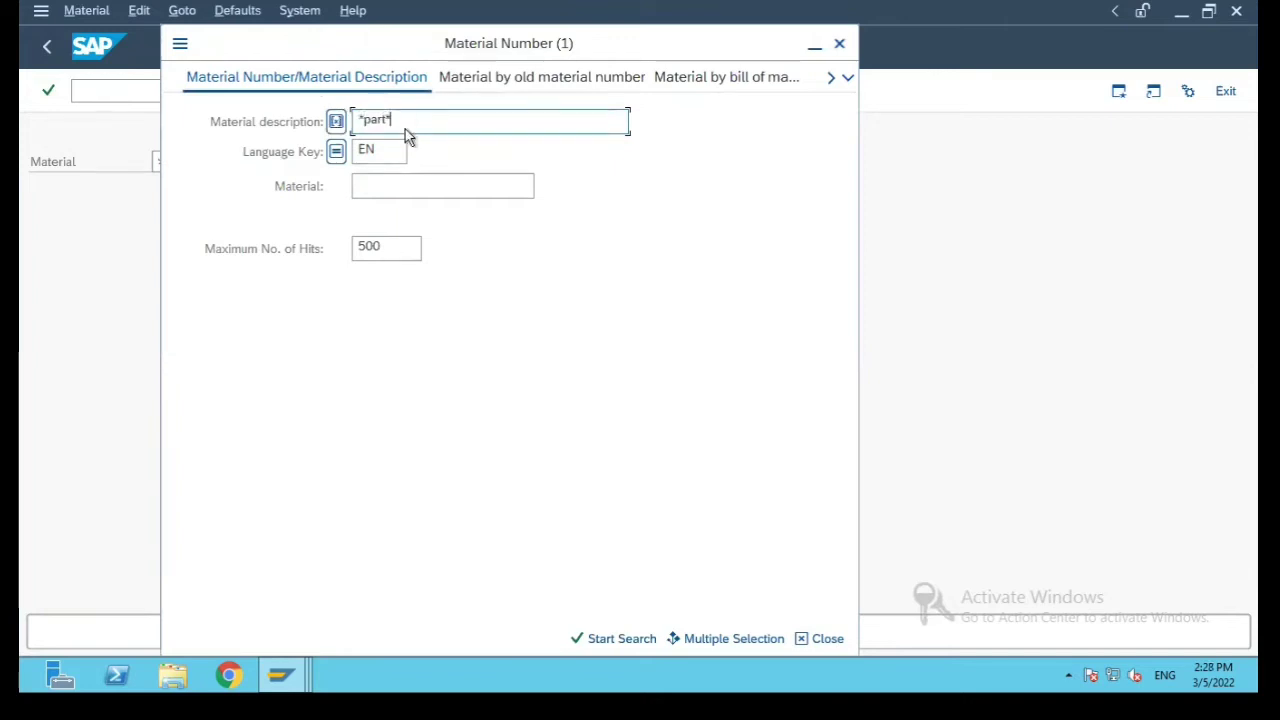
key("Return")
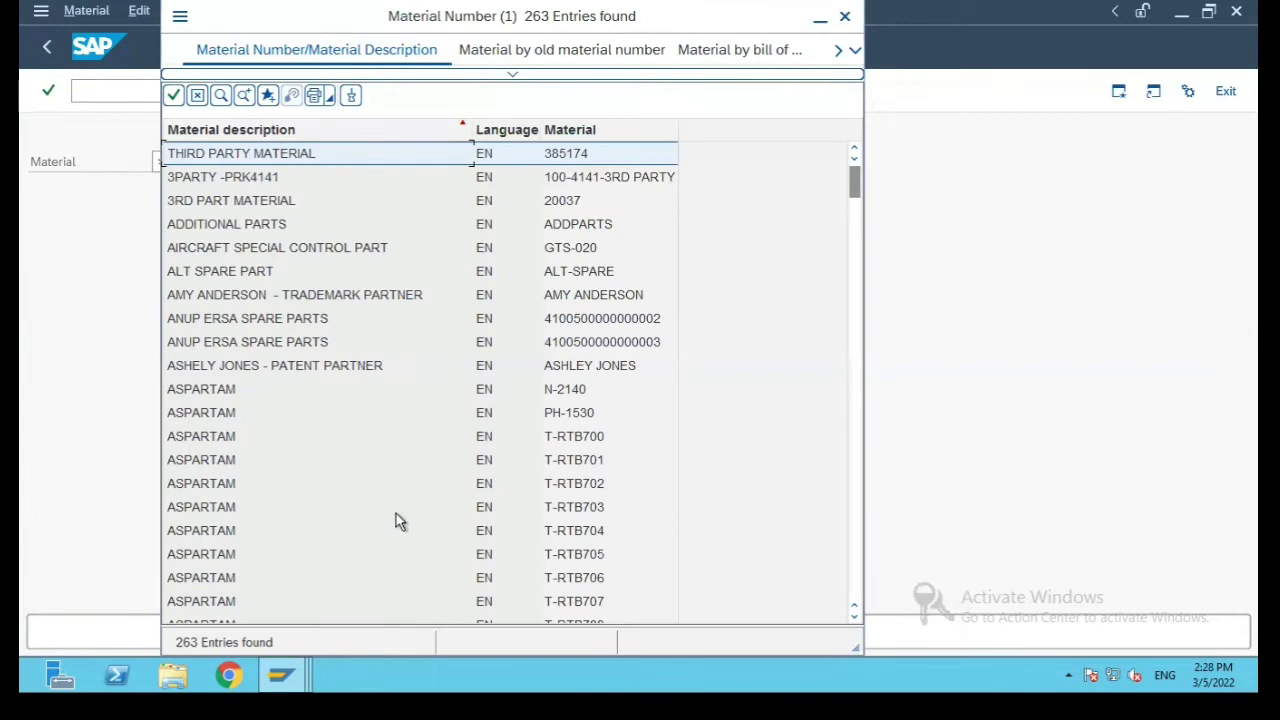
double_click(265, 366)
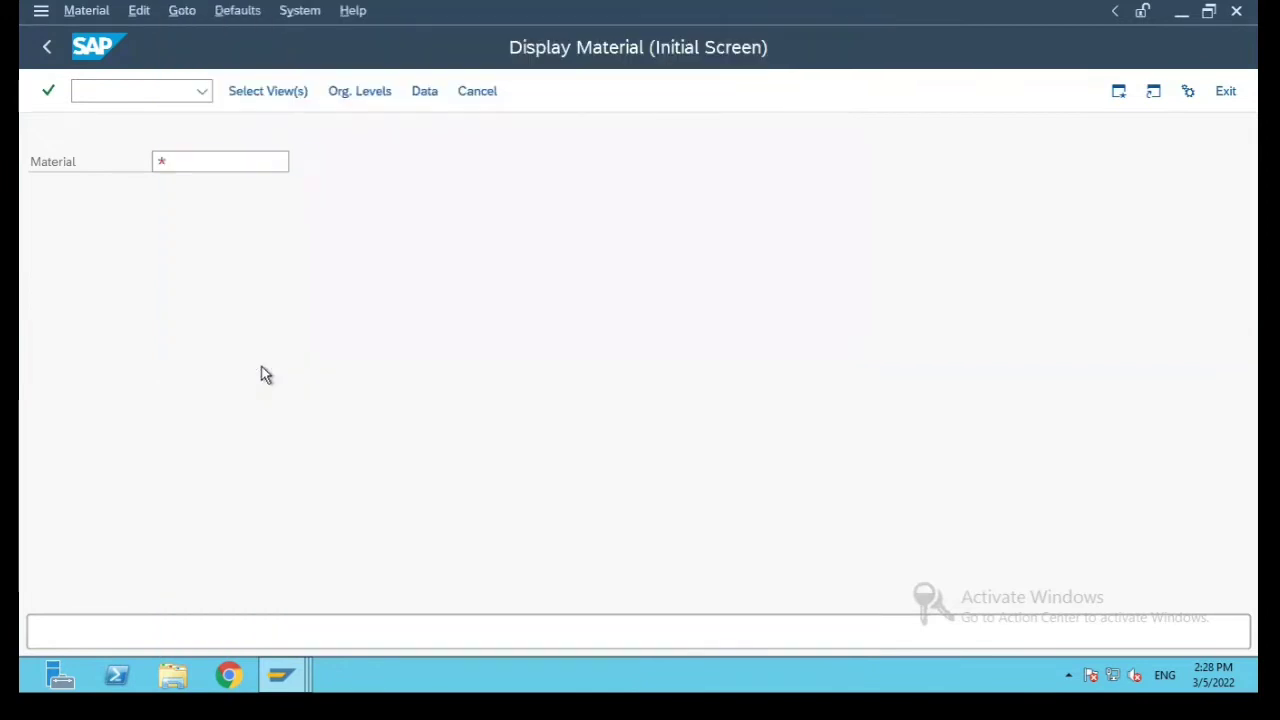
Clear the invalid material entry and type 20 to get material suggestions.
key("Return")
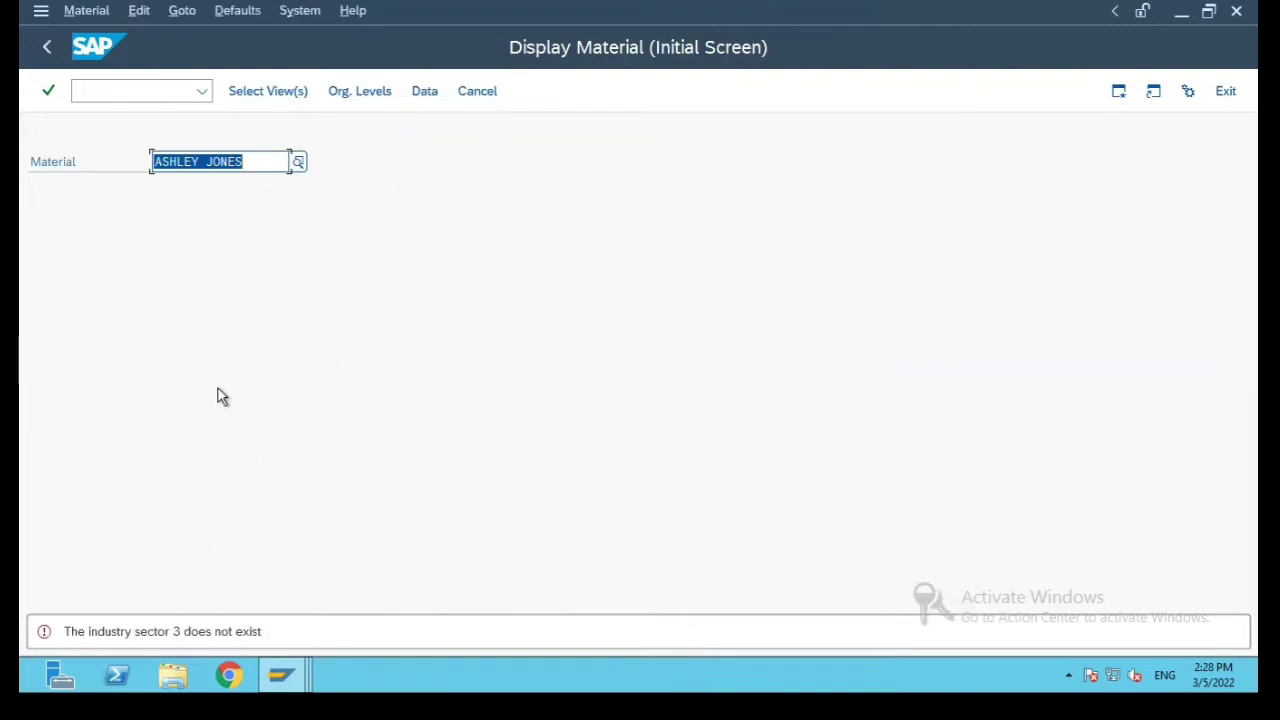
key("BackSpace")
type("203")
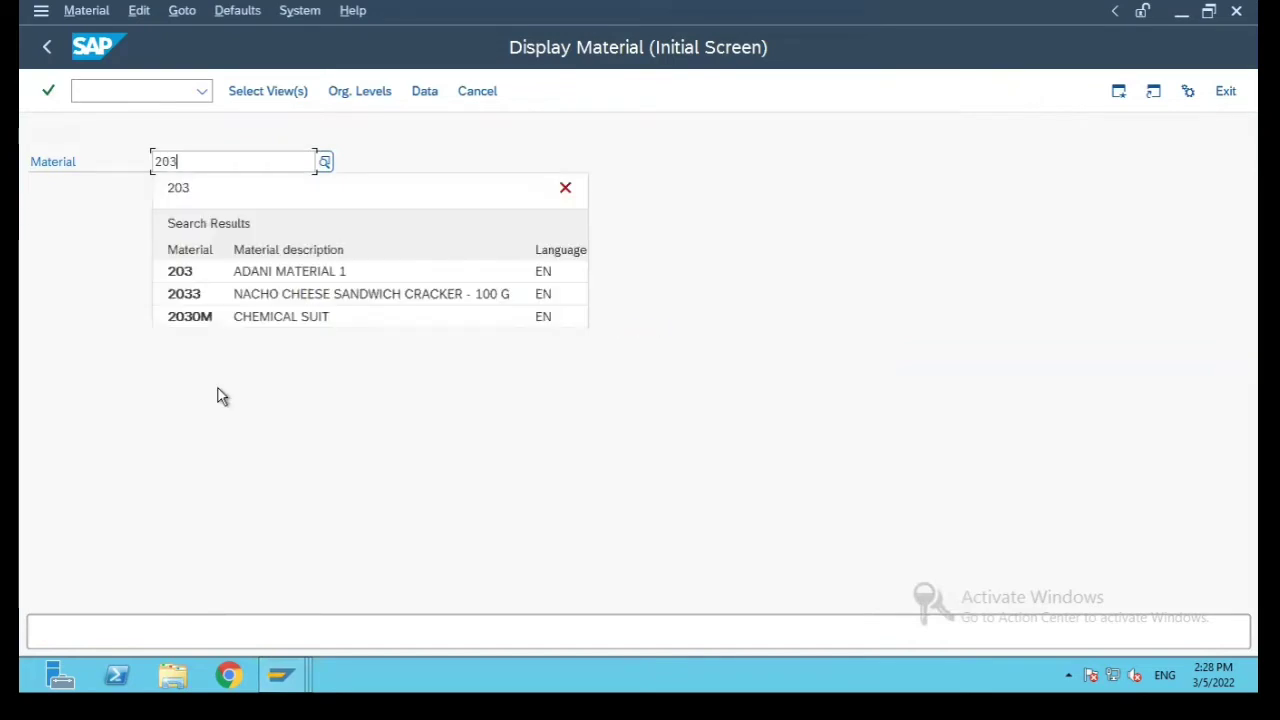
Open material 203 with Basic Data 1 and Basic Data 2 views, view both tabs, then go back.
left_click(373, 276)
key("Return")
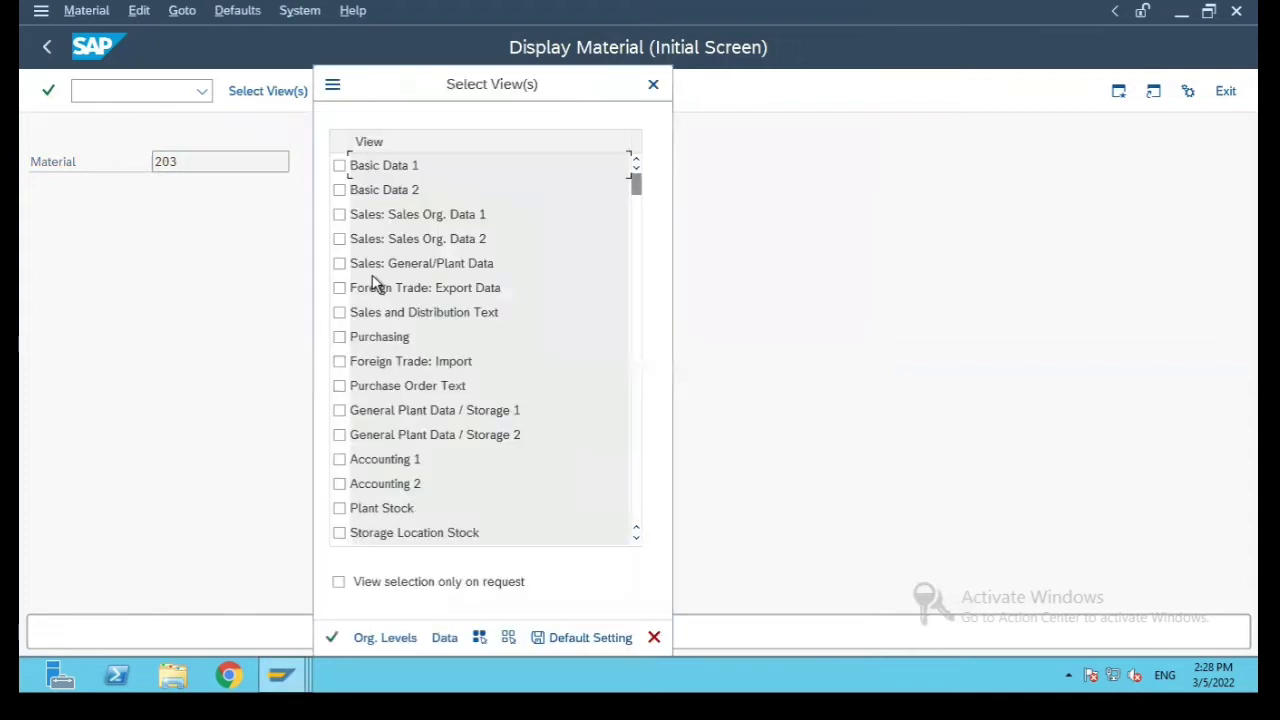
left_click(340, 168)
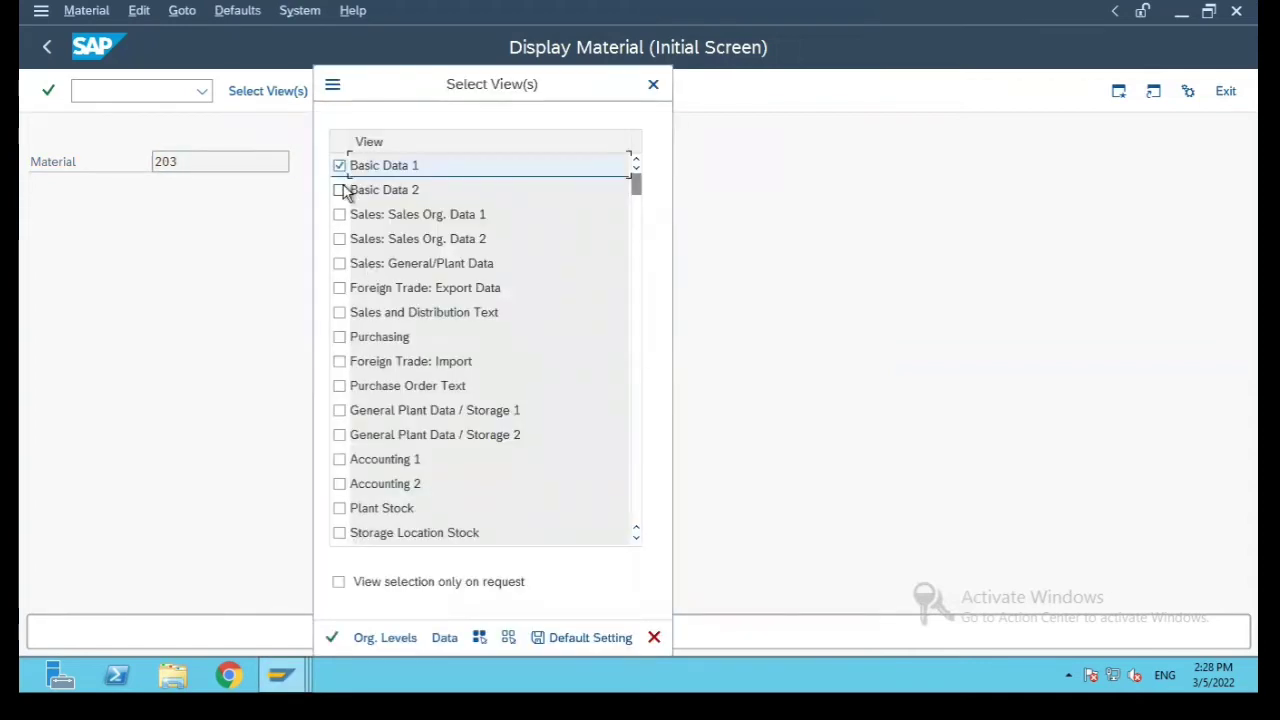
left_click(340, 190)
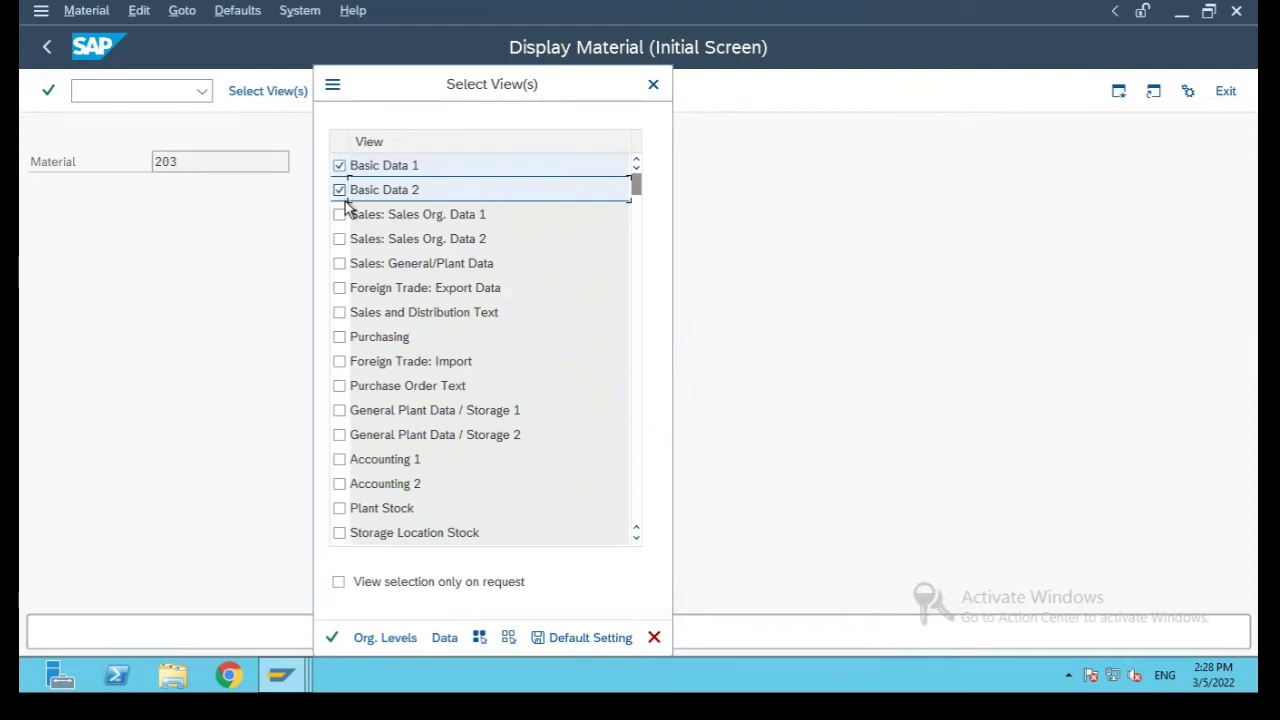
left_click(333, 640)
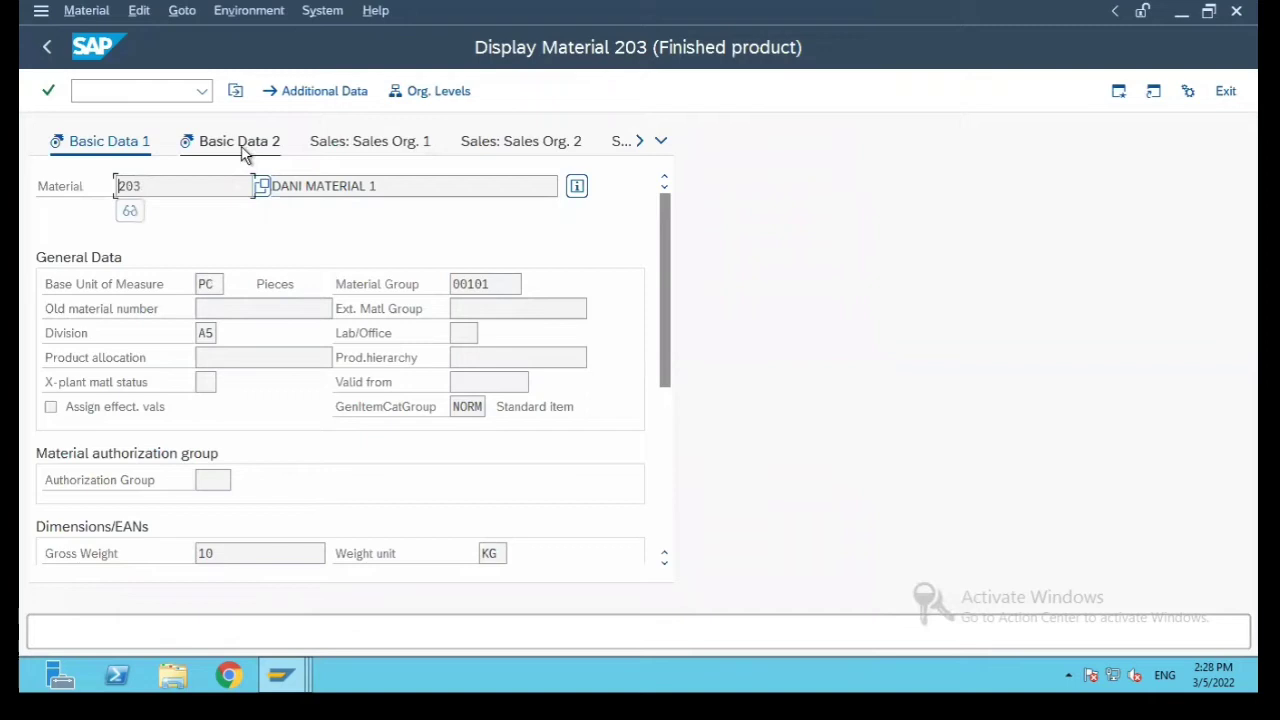
left_click(249, 142)
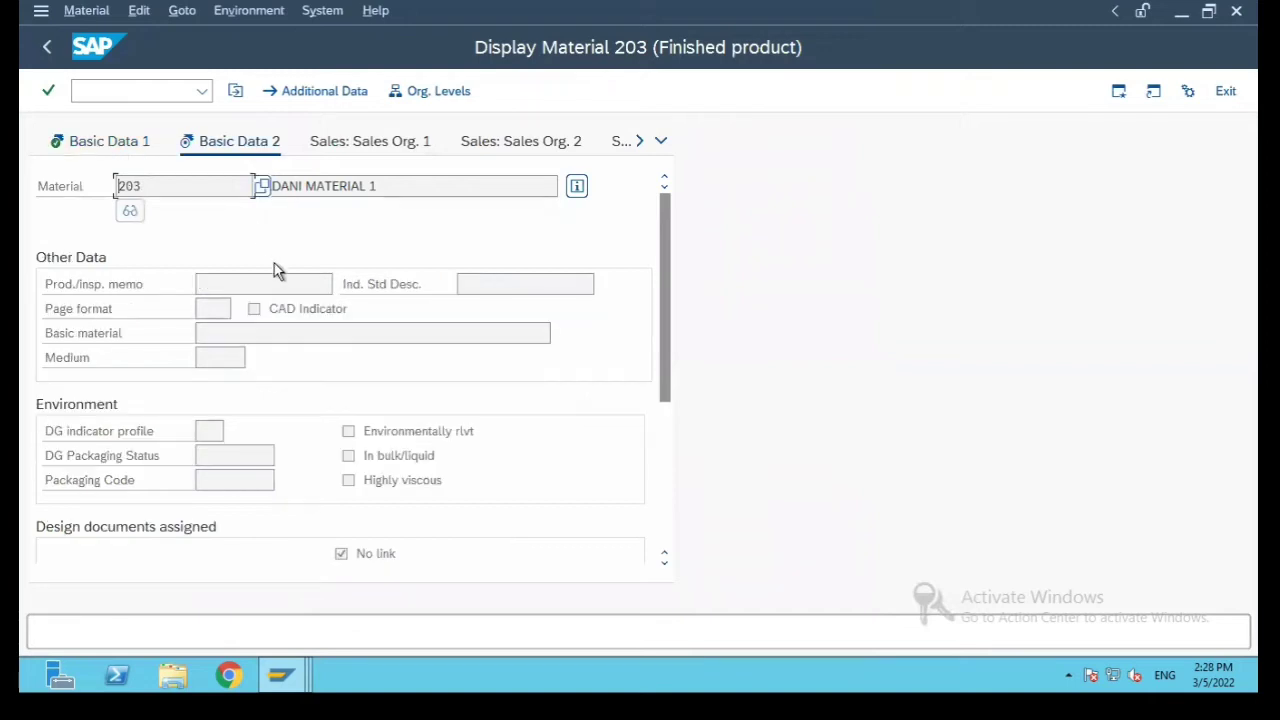
left_click(137, 146)
left_click(49, 48)
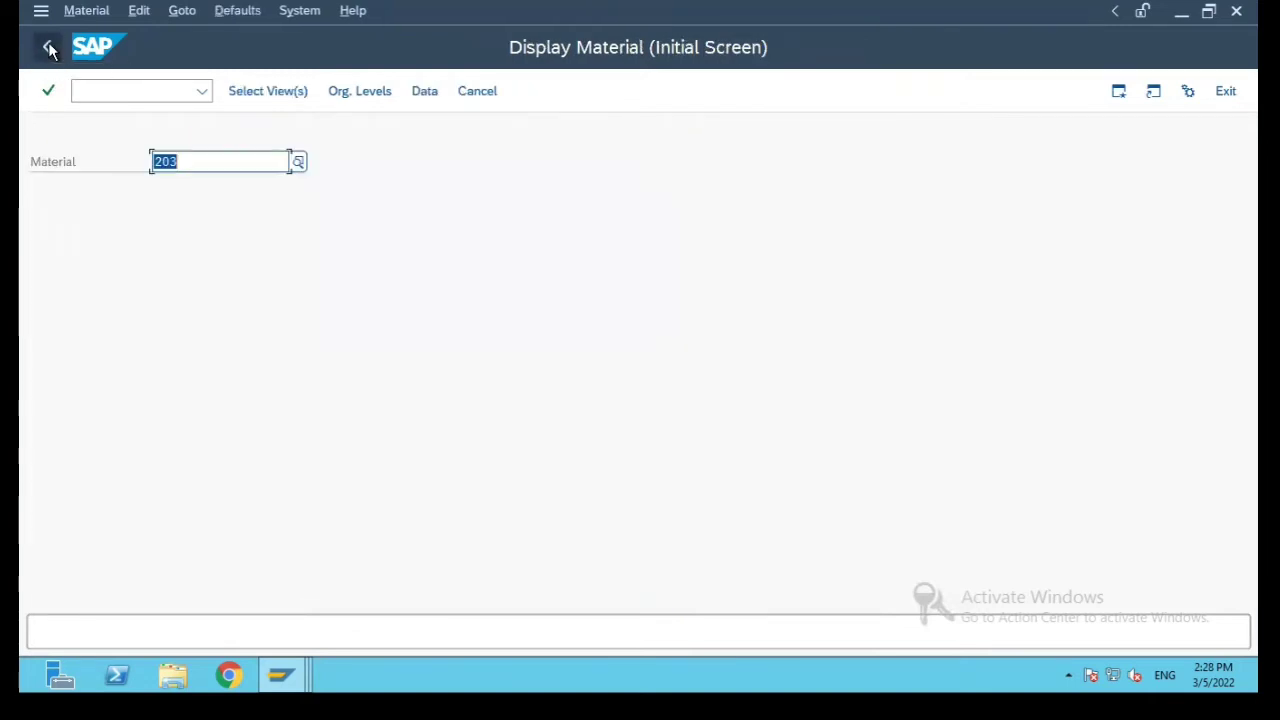
Deactivate the SQL trace in ST05 and display the 810 recorded trace records.
left_click(49, 48)
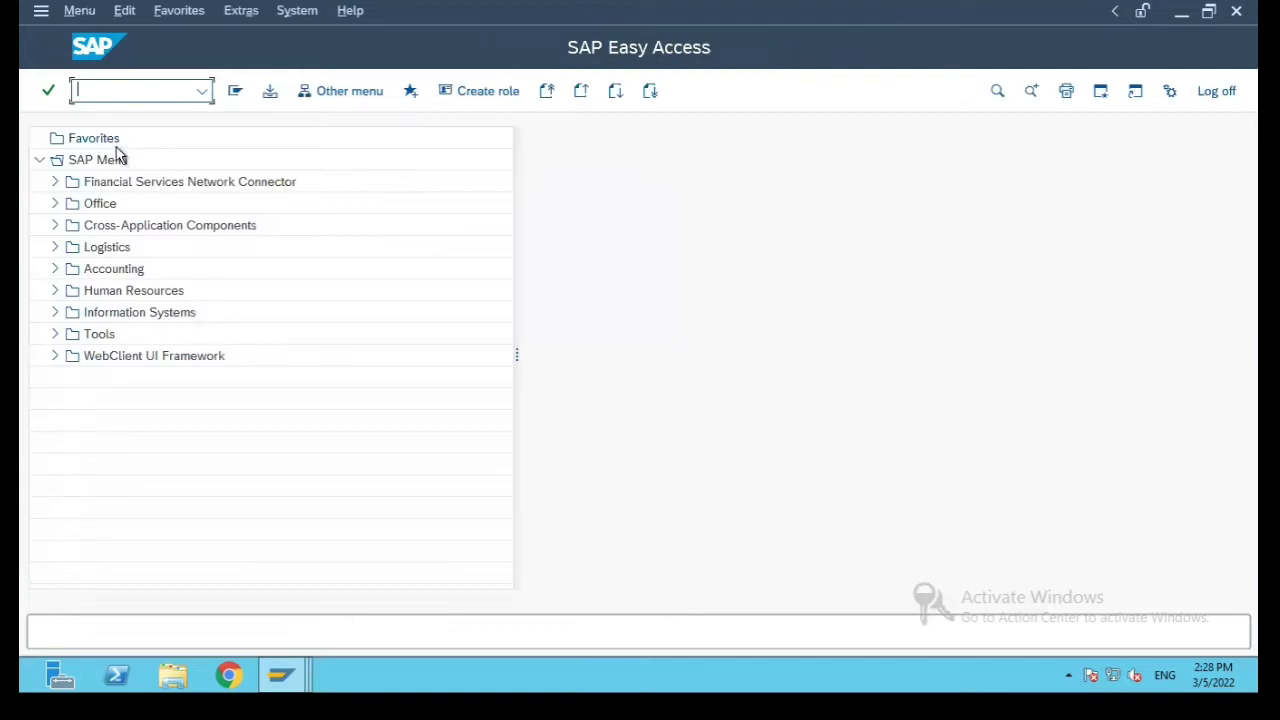
left_click(203, 92)
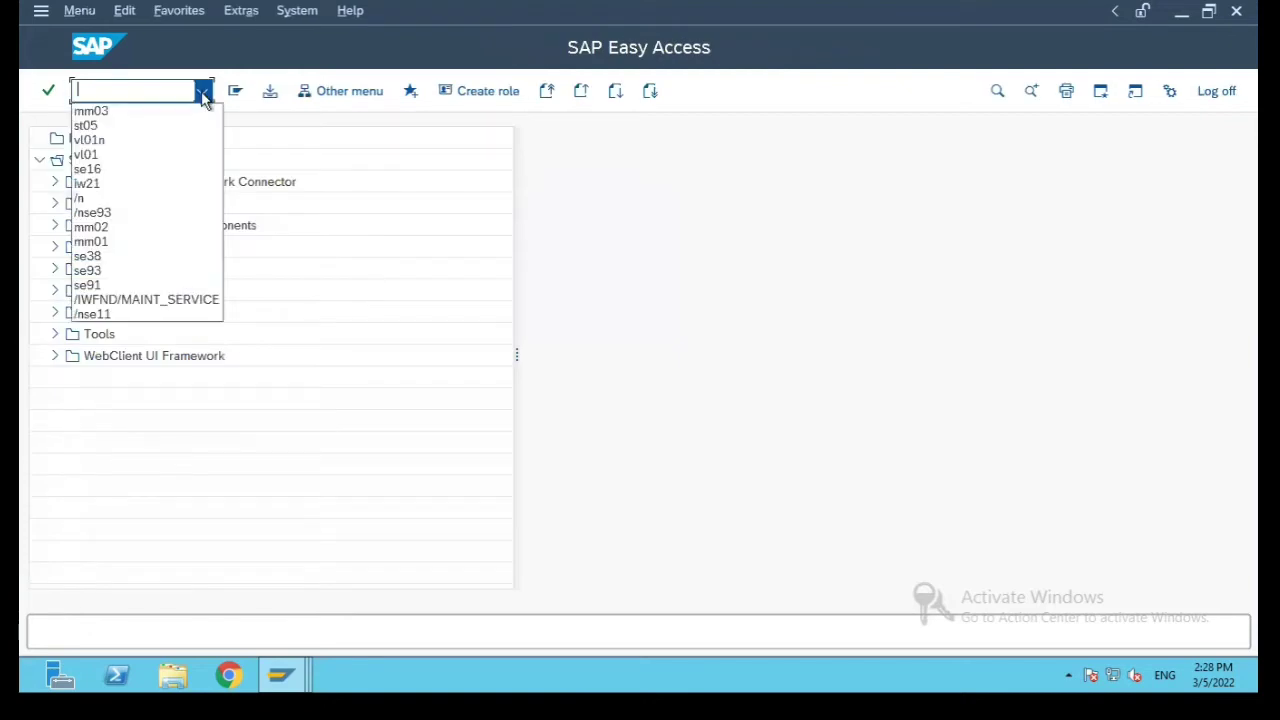
left_click(100, 126)
left_click(48, 91)
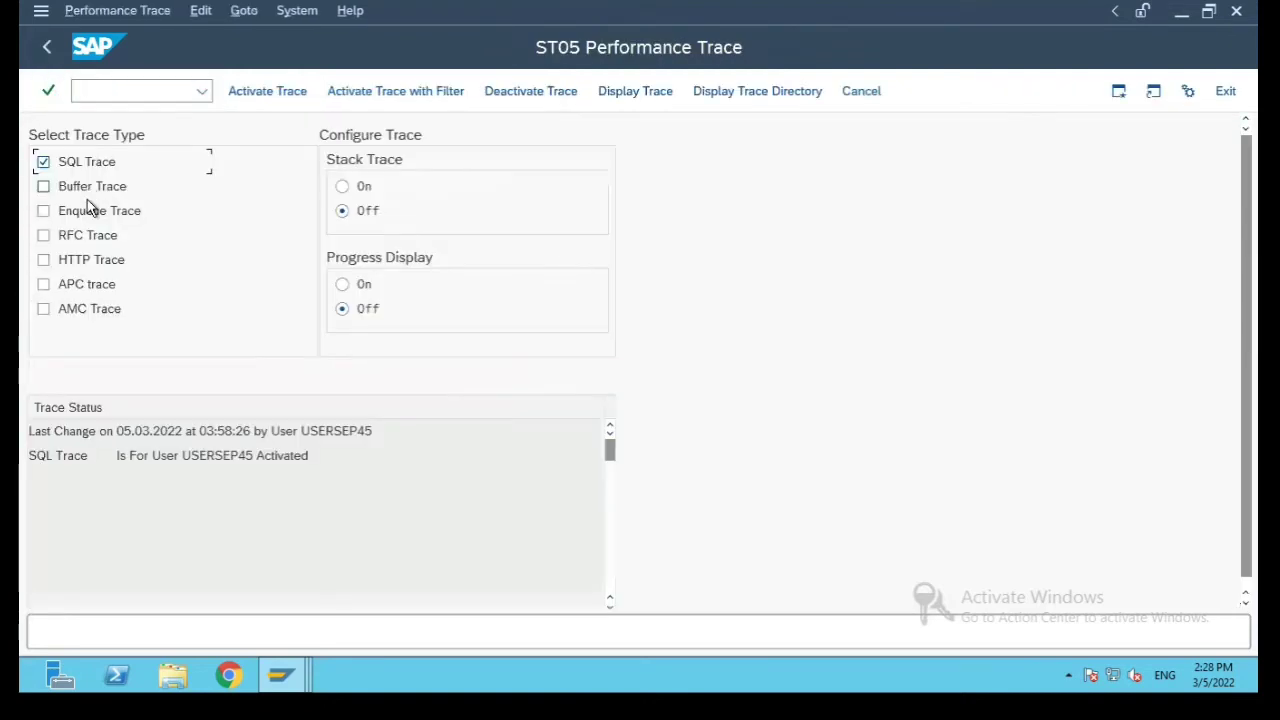
left_click(570, 104)
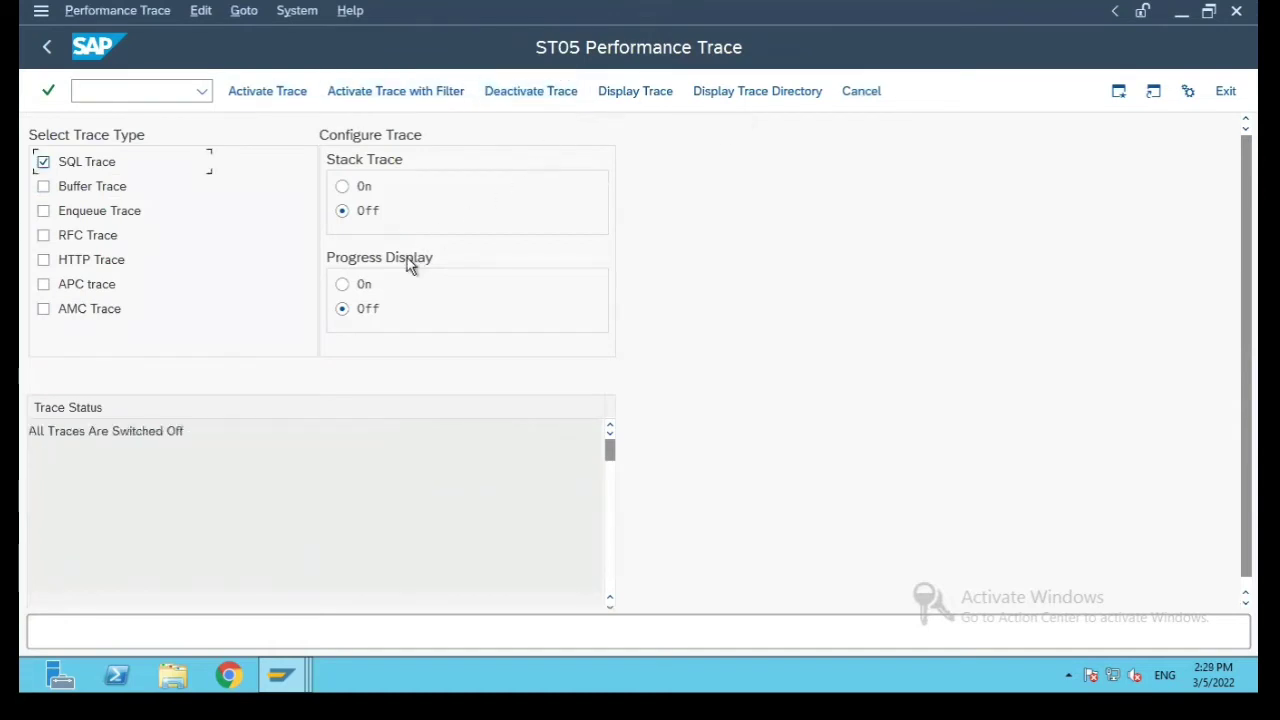
left_click(630, 97)
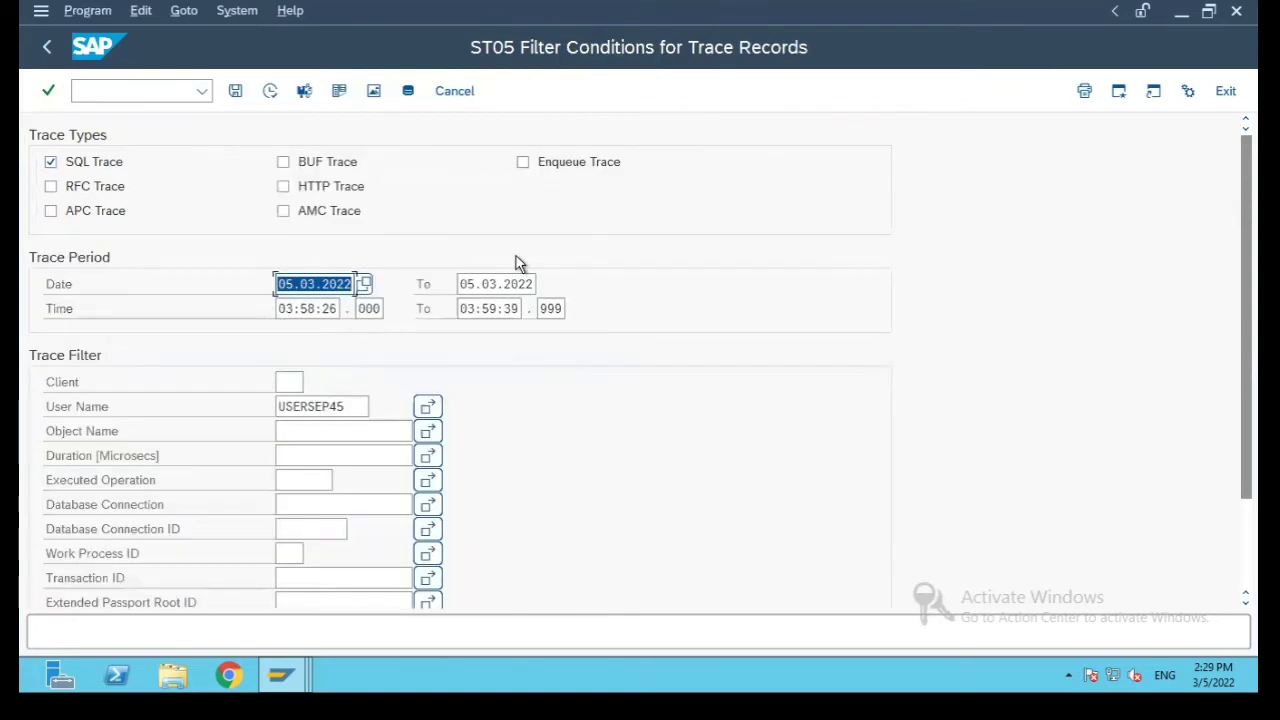
left_click(276, 88)
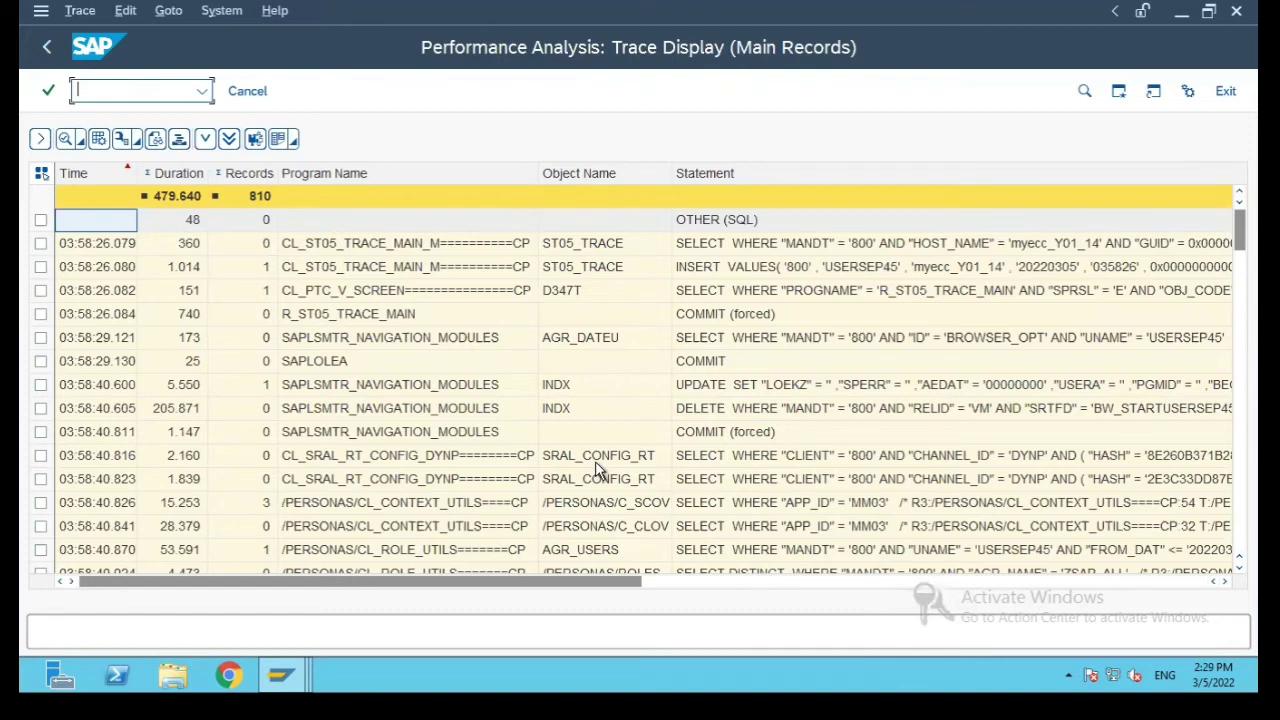
Select the Object Name column in the ST05 trace list.
left_click(596, 384)
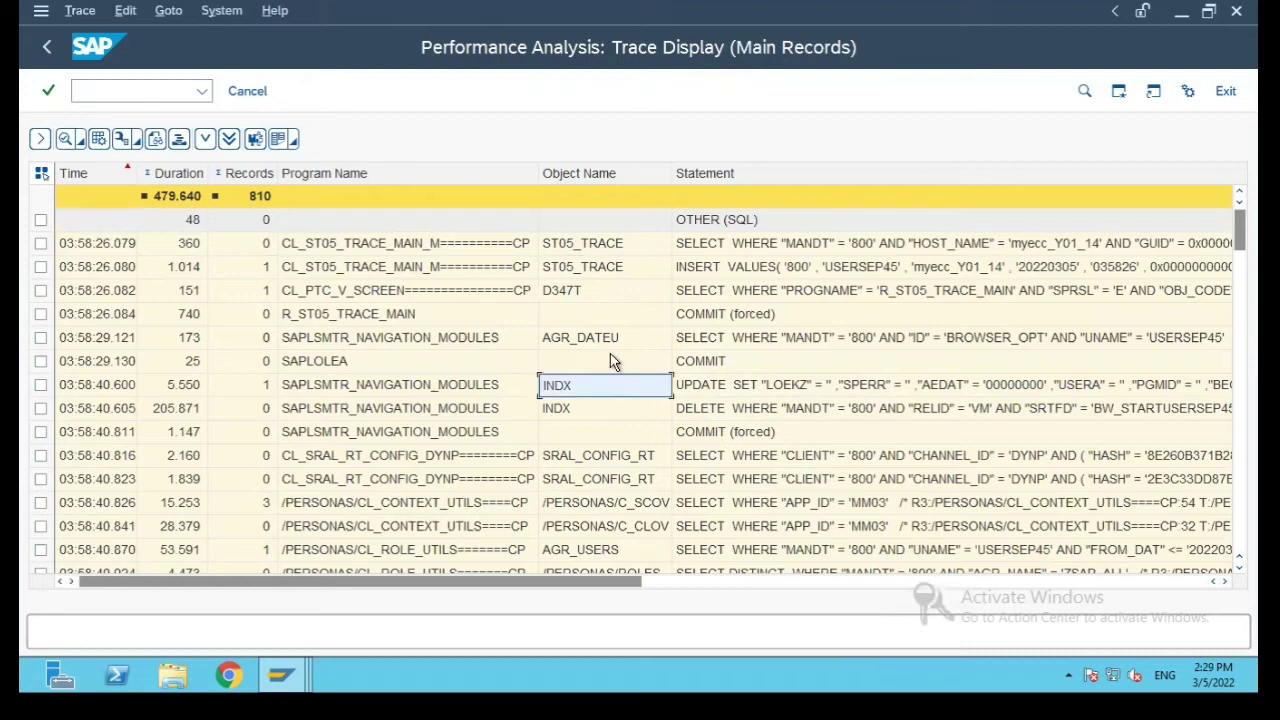
scroll(613, 361, "down", 1)
scroll(613, 361, "up", 1)
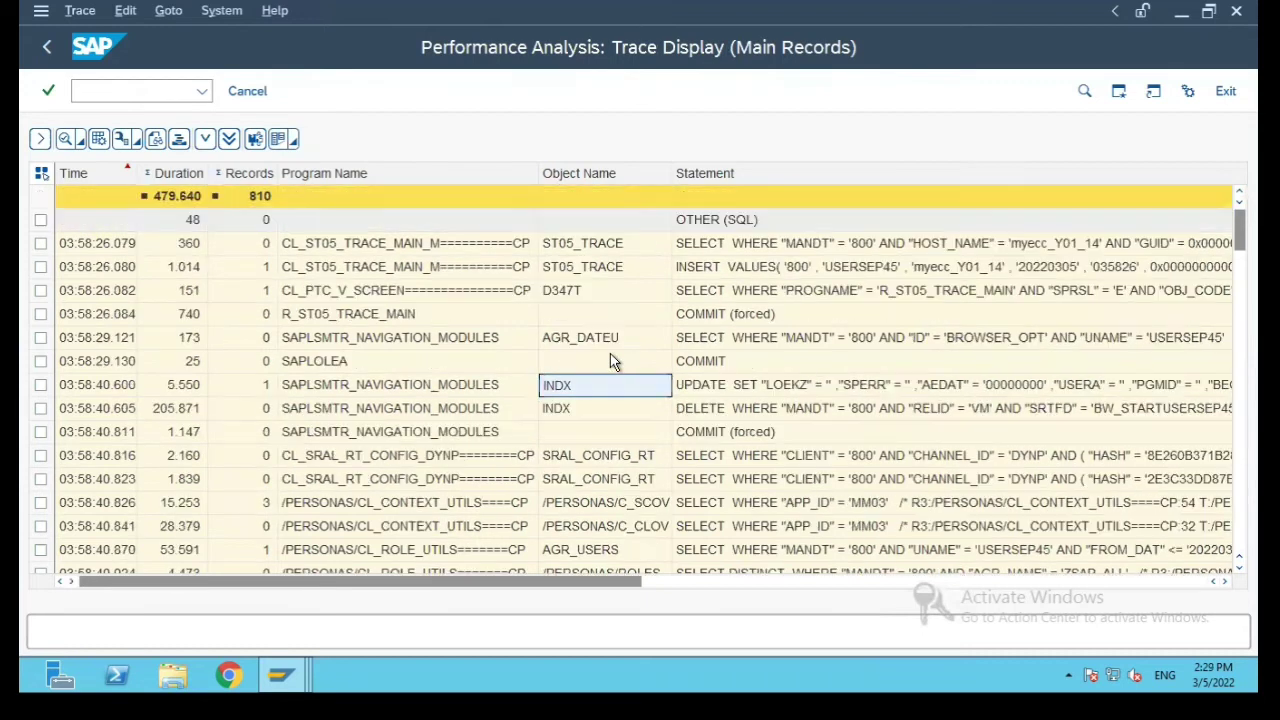
left_click(612, 174)
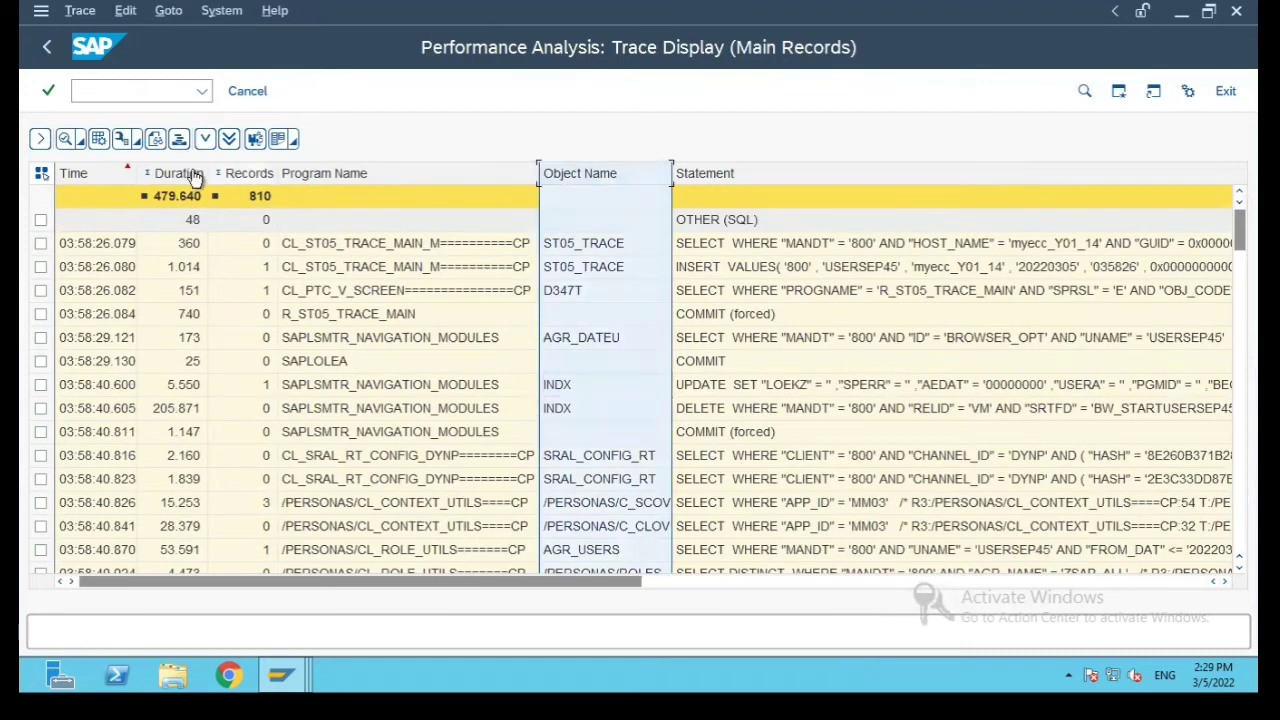
Filter Object Name with Not Equal to empty, leaving a 475.344 duration total.
left_click(38, 142)
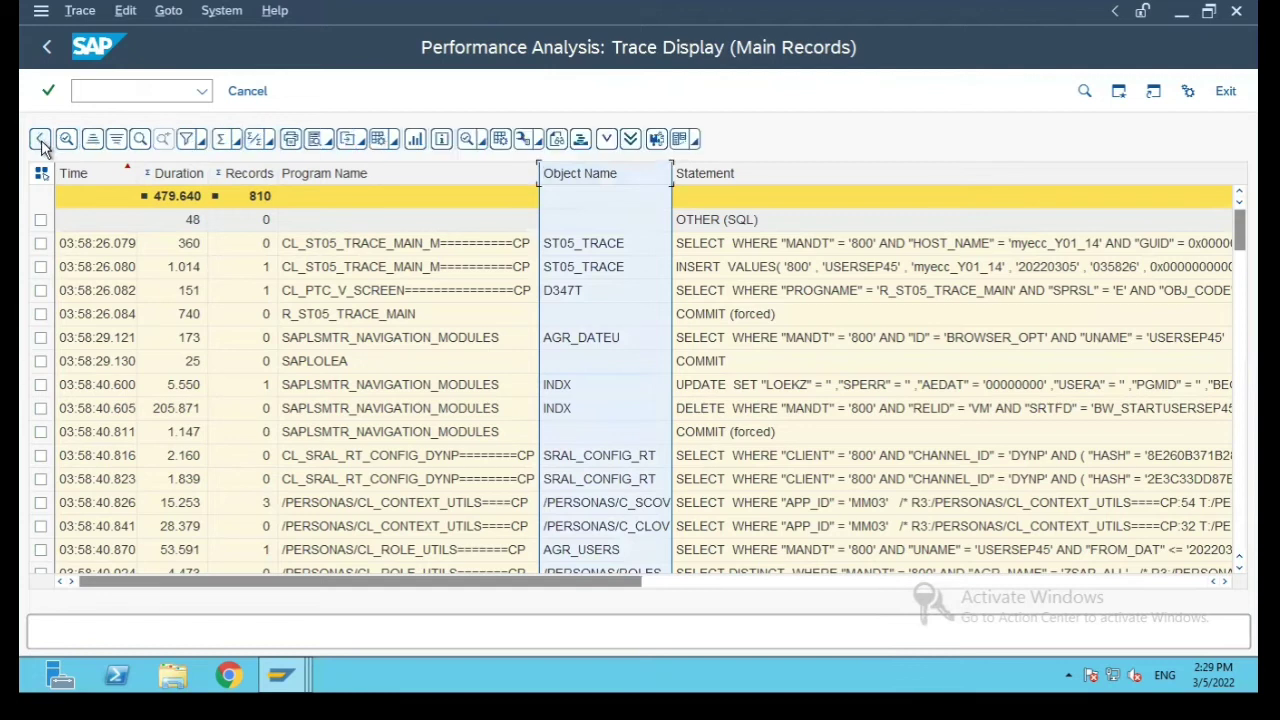
left_click(189, 142)
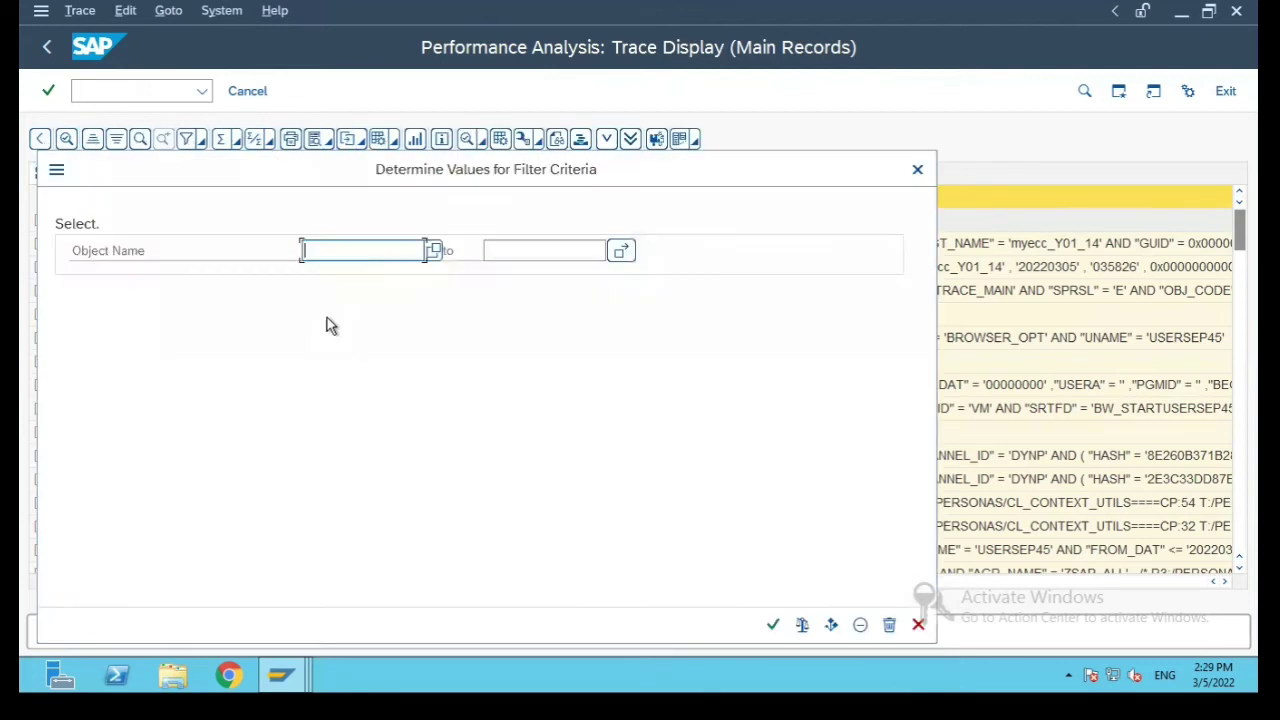
double_click(389, 250)
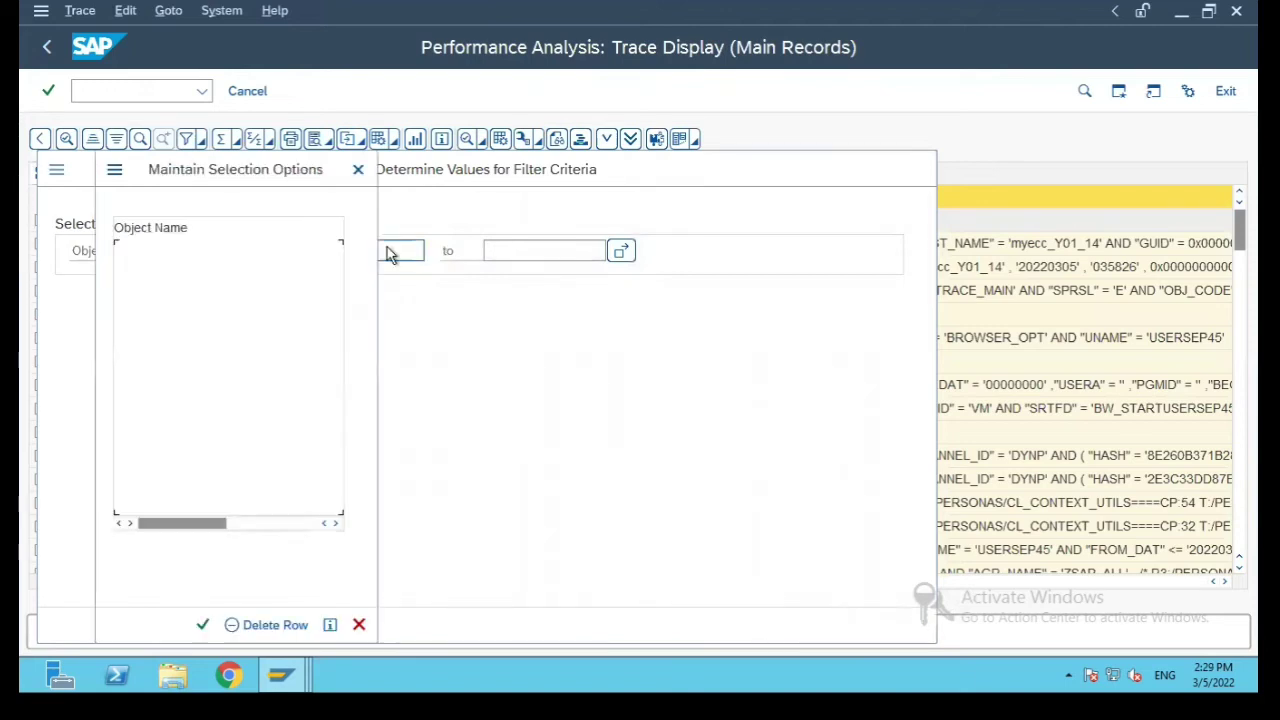
double_click(167, 394)
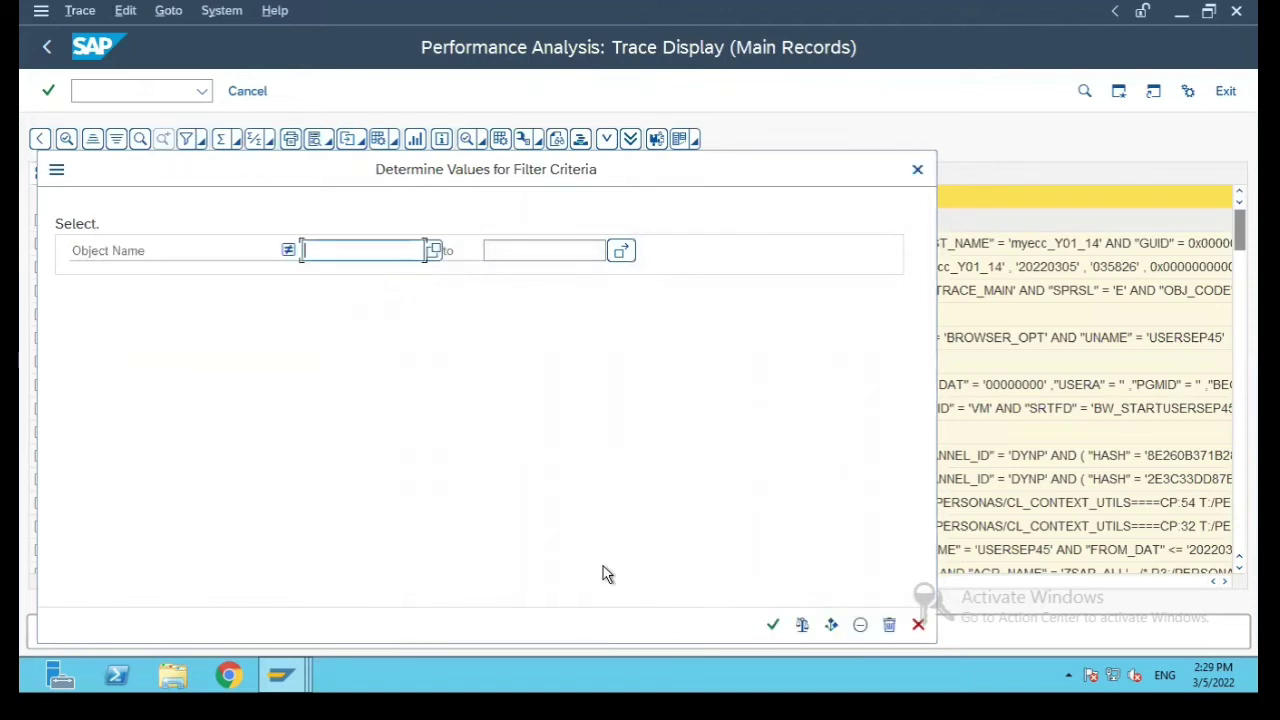
left_click(772, 624)
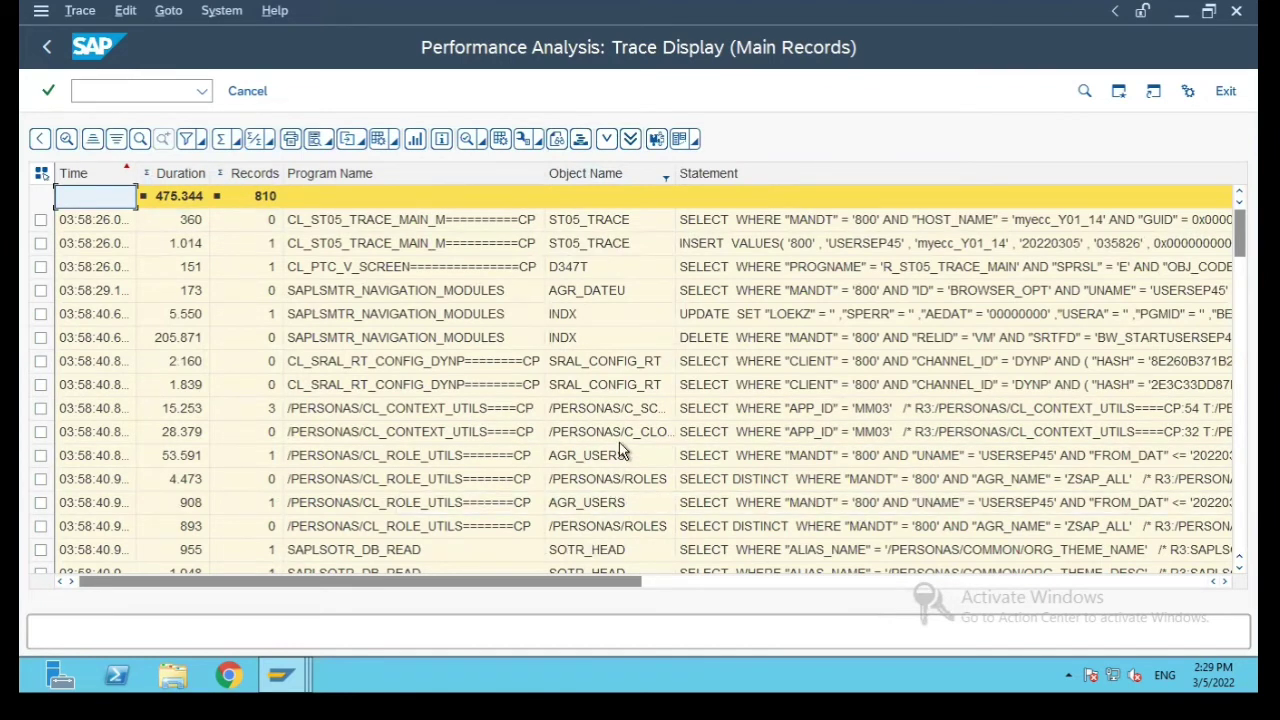
scroll(619, 448, "down", 4)
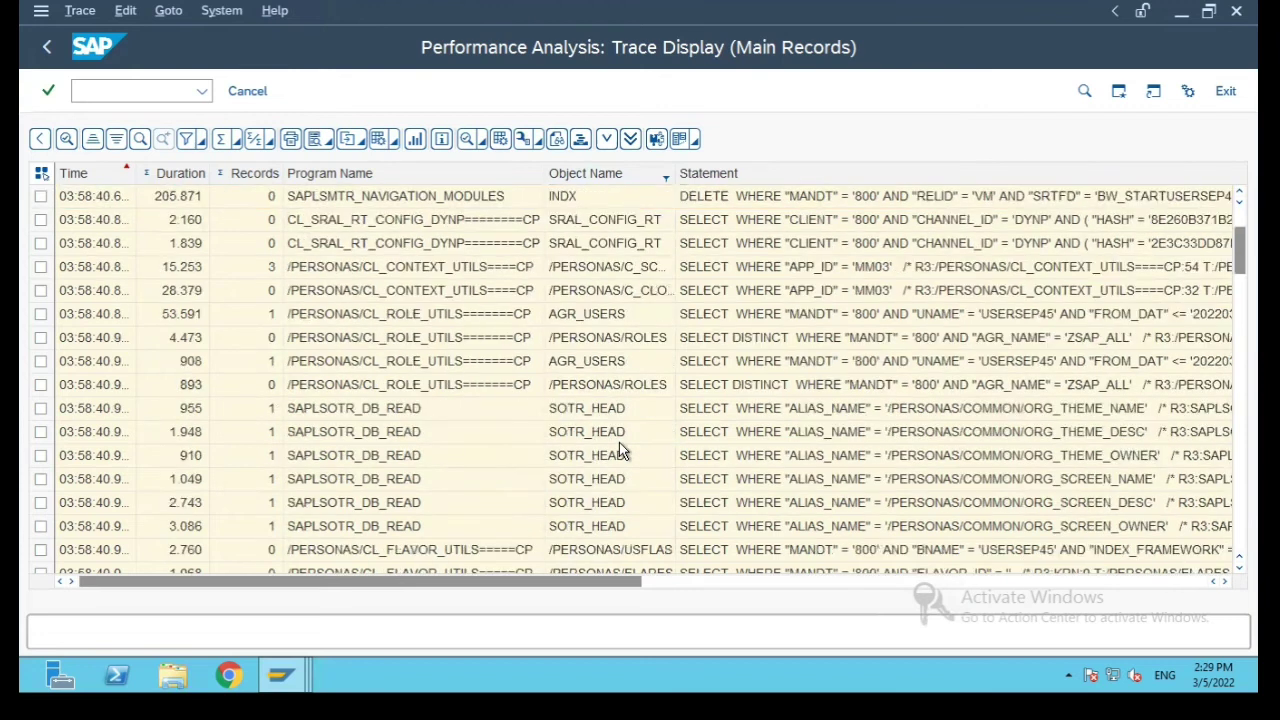
scroll(619, 448, "down", 3)
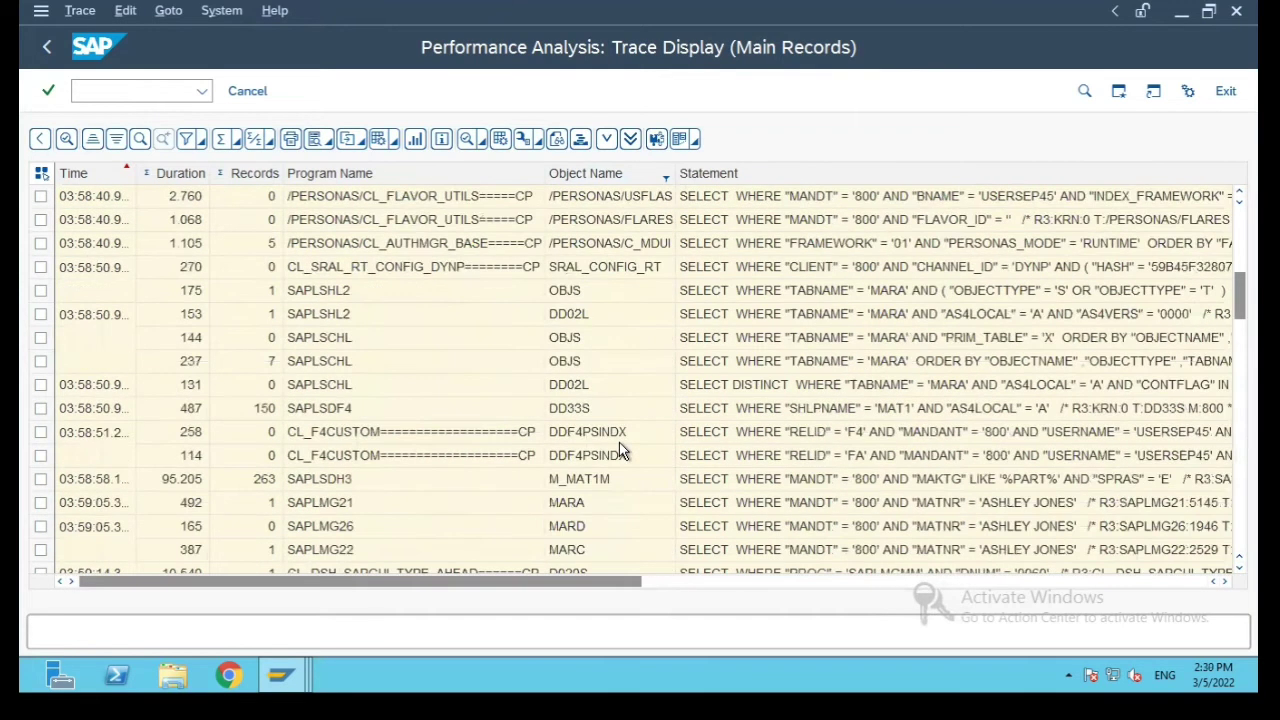
scroll(619, 448, "up", 7)
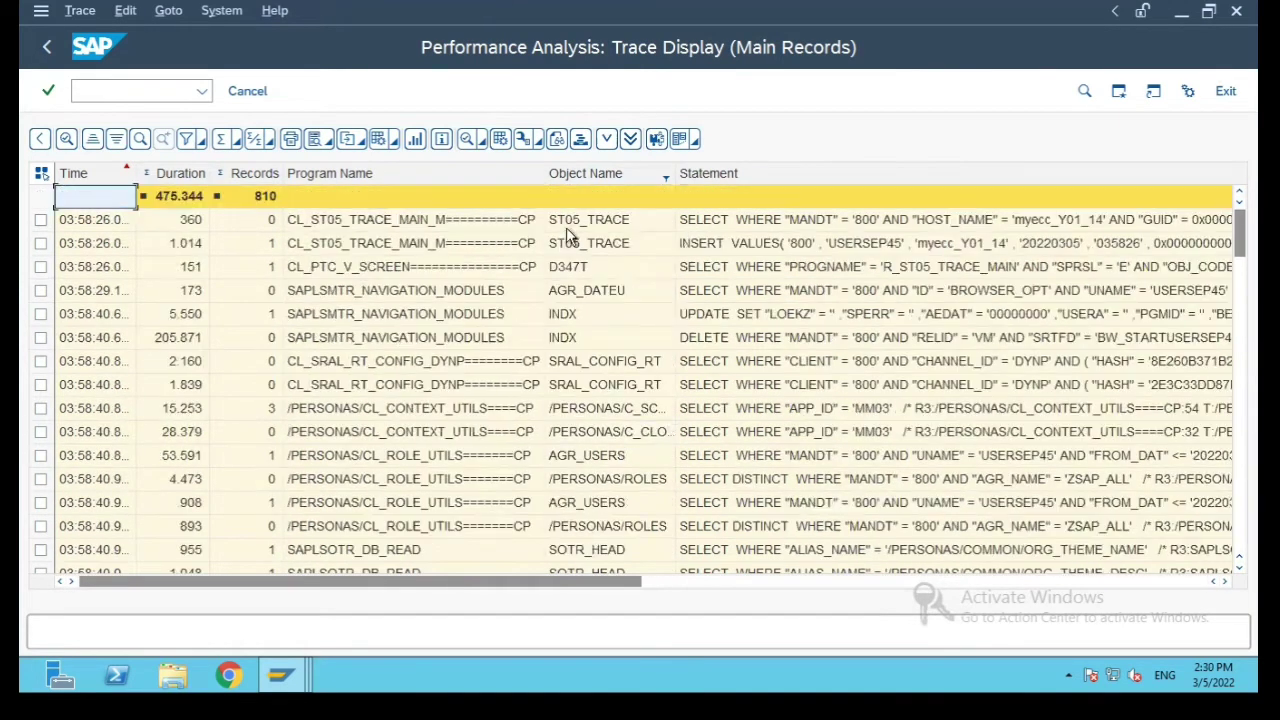
left_click(607, 222)
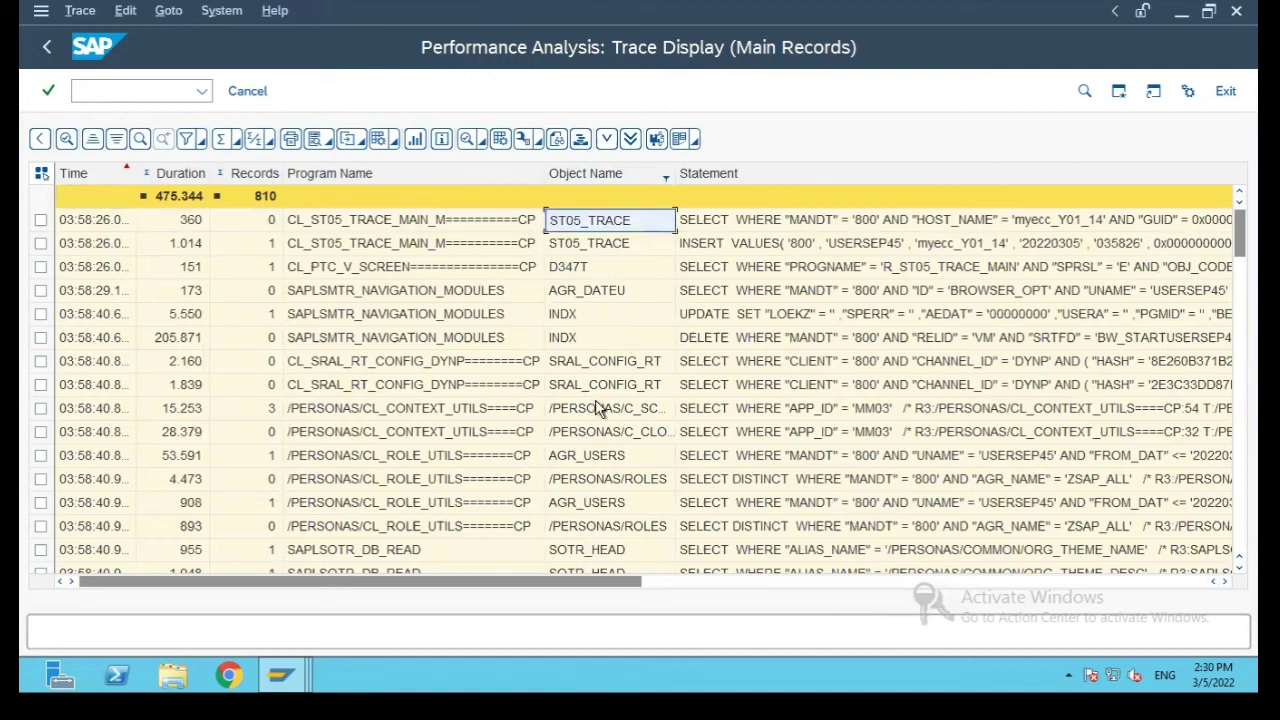
scroll(598, 408, "down", 3)
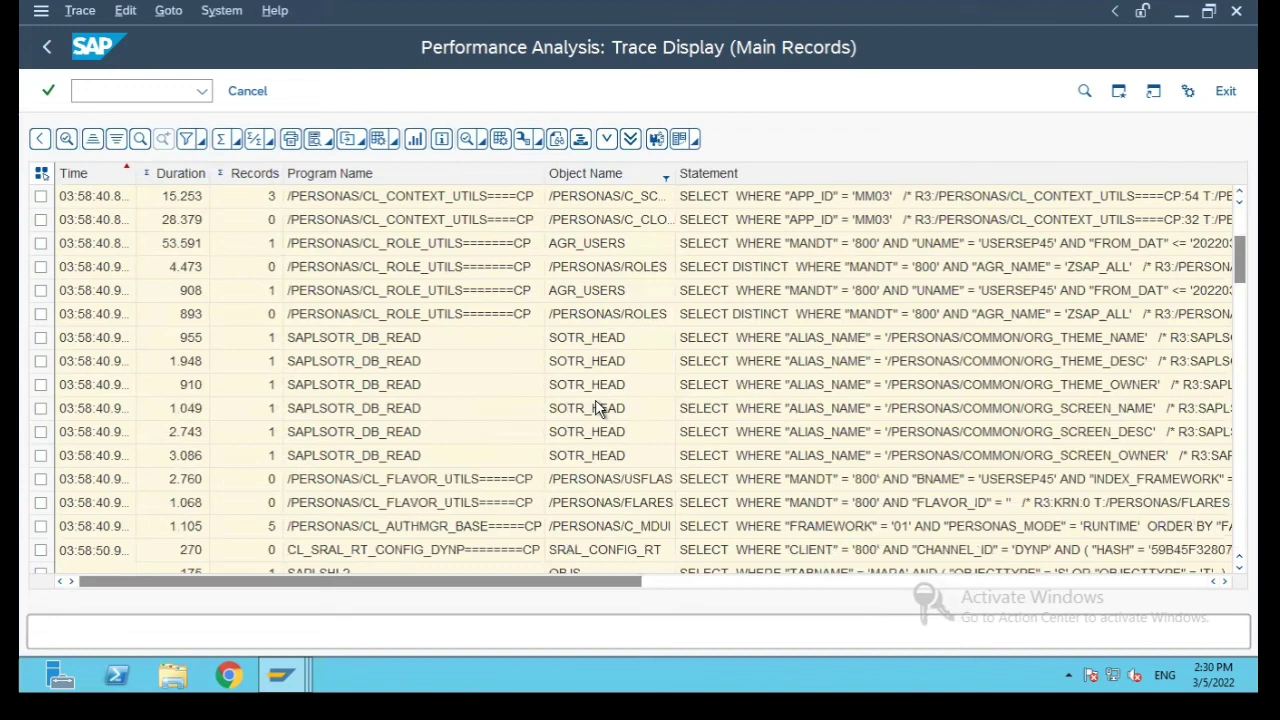
scroll(598, 408, "down", 4)
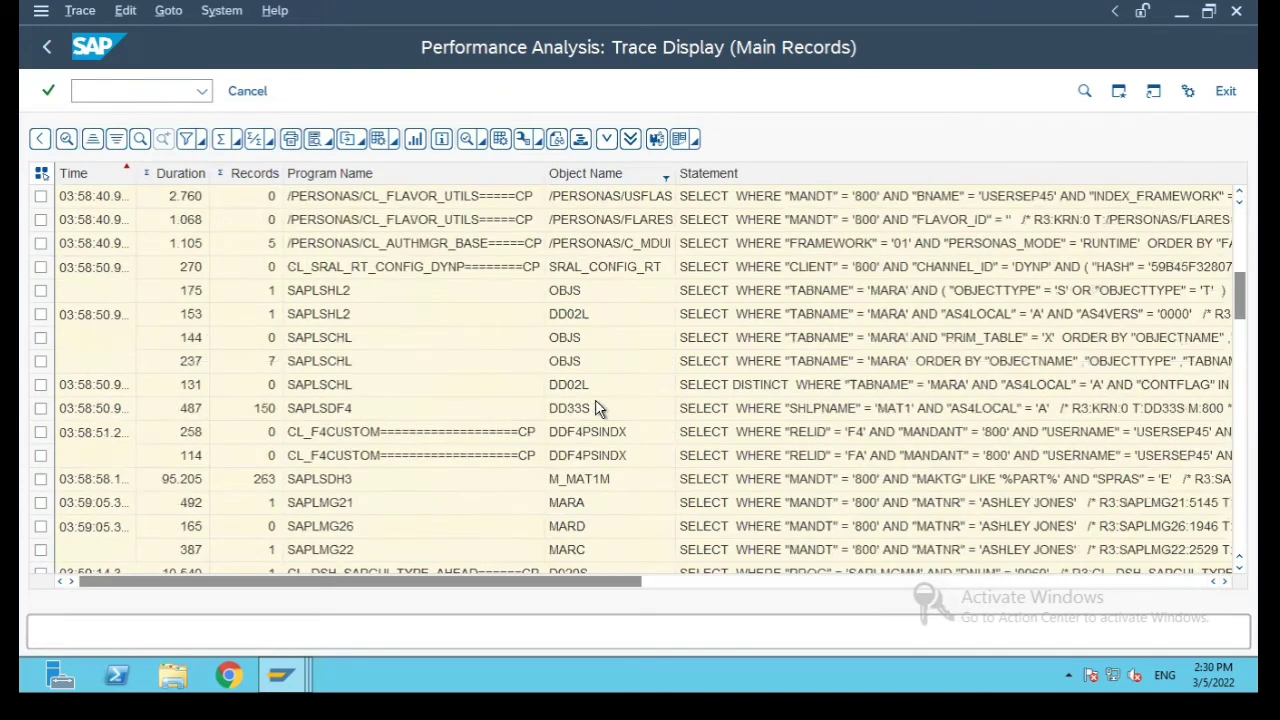
scroll(598, 408, "down", 6)
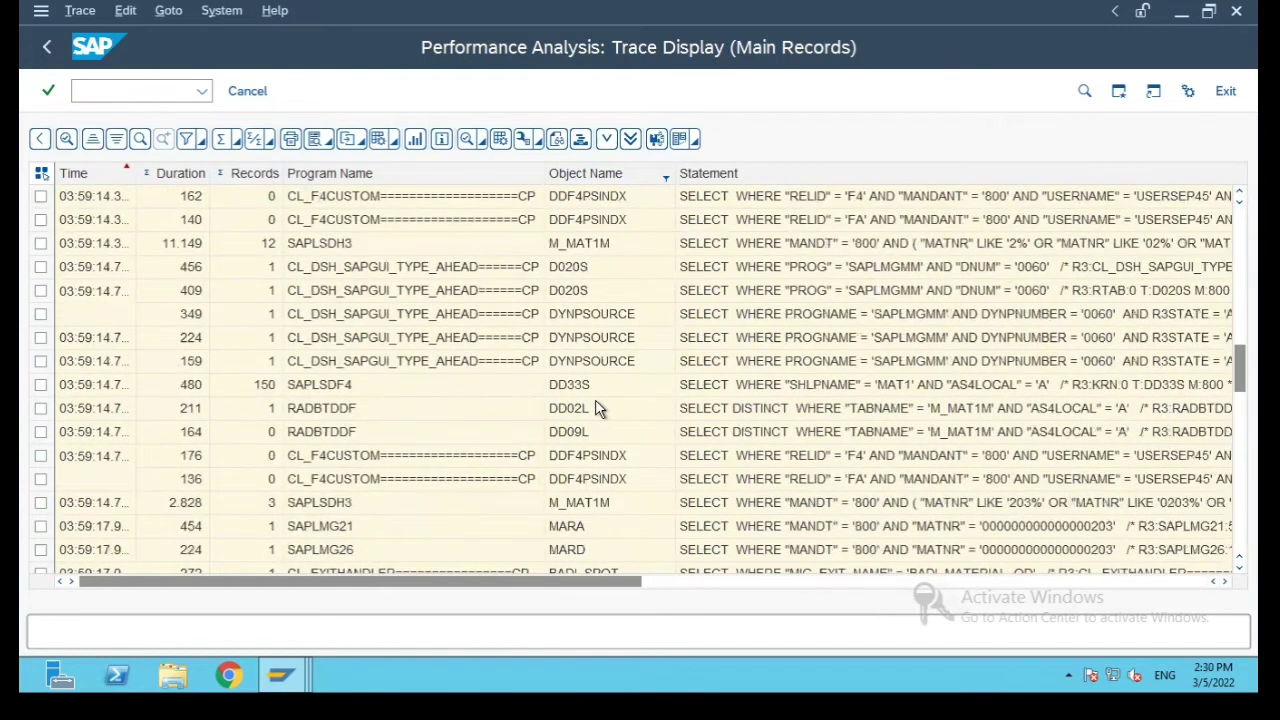
scroll(598, 408, "down", 3)
scroll(598, 408, "up", 3)
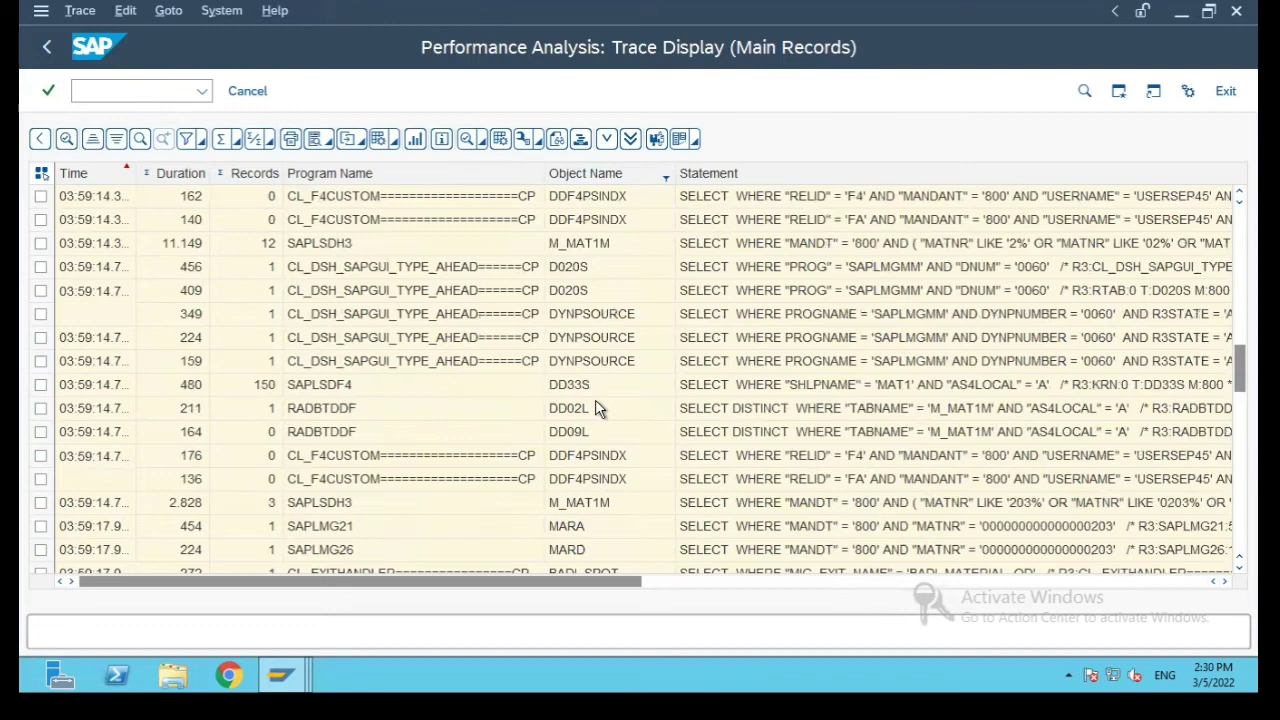
left_click(608, 316)
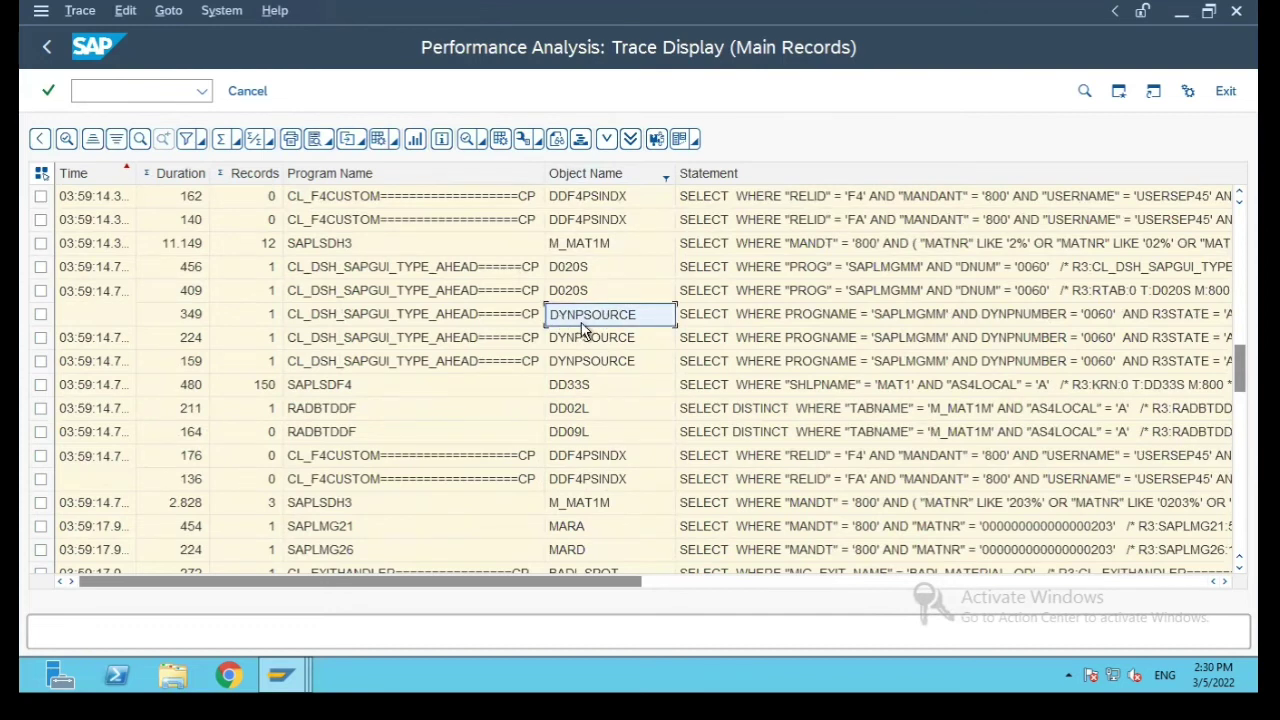
left_click(590, 418)
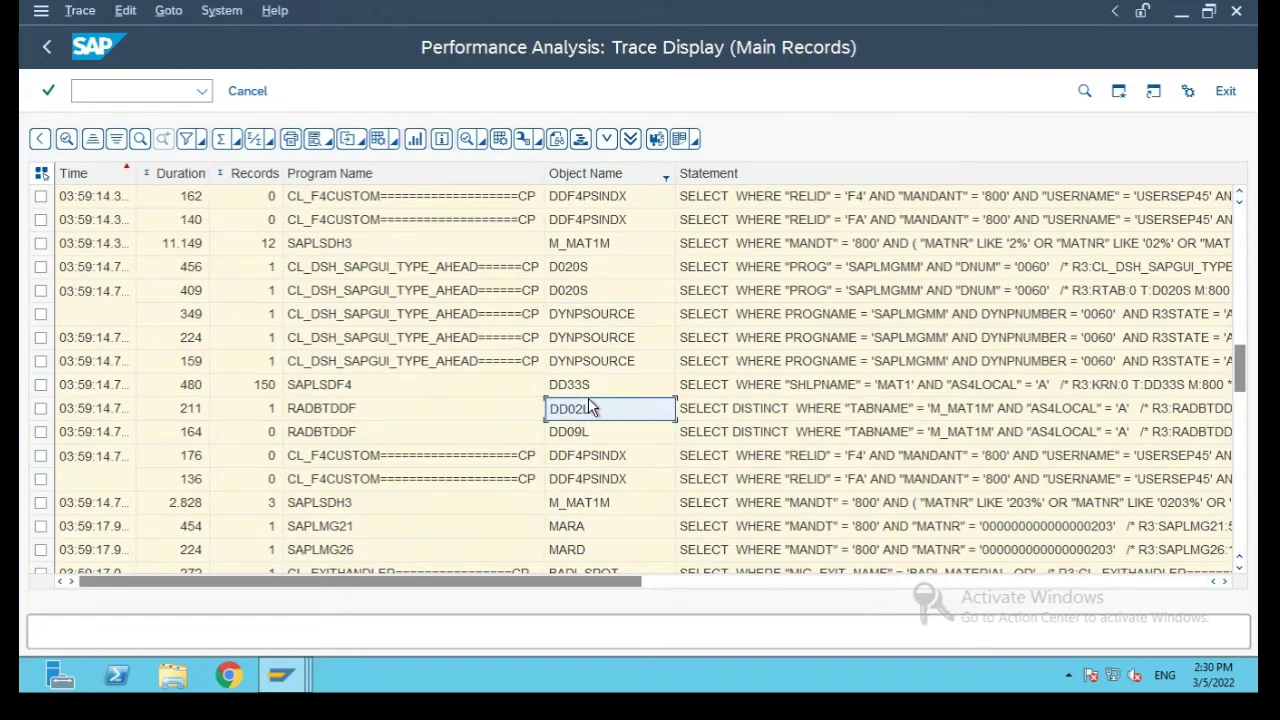
left_click(592, 386)
left_click(594, 433)
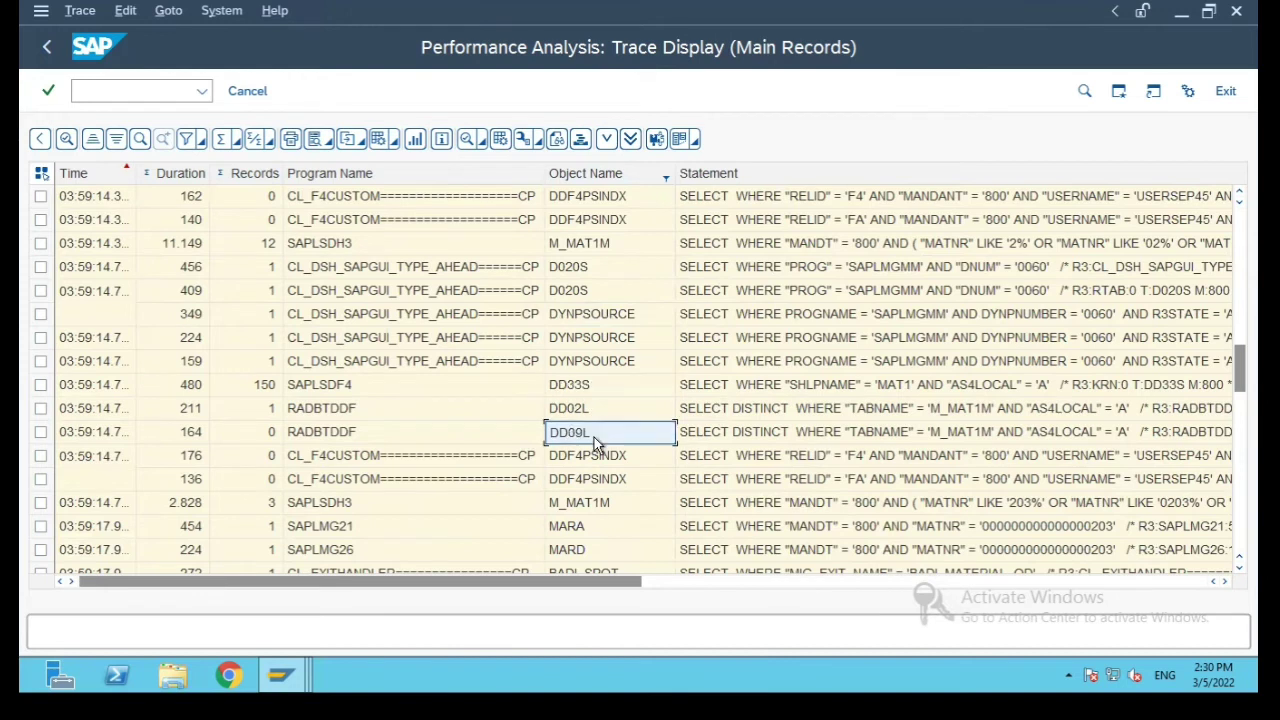
scroll(596, 443, "down", 3)
scroll(594, 443, "down", 3)
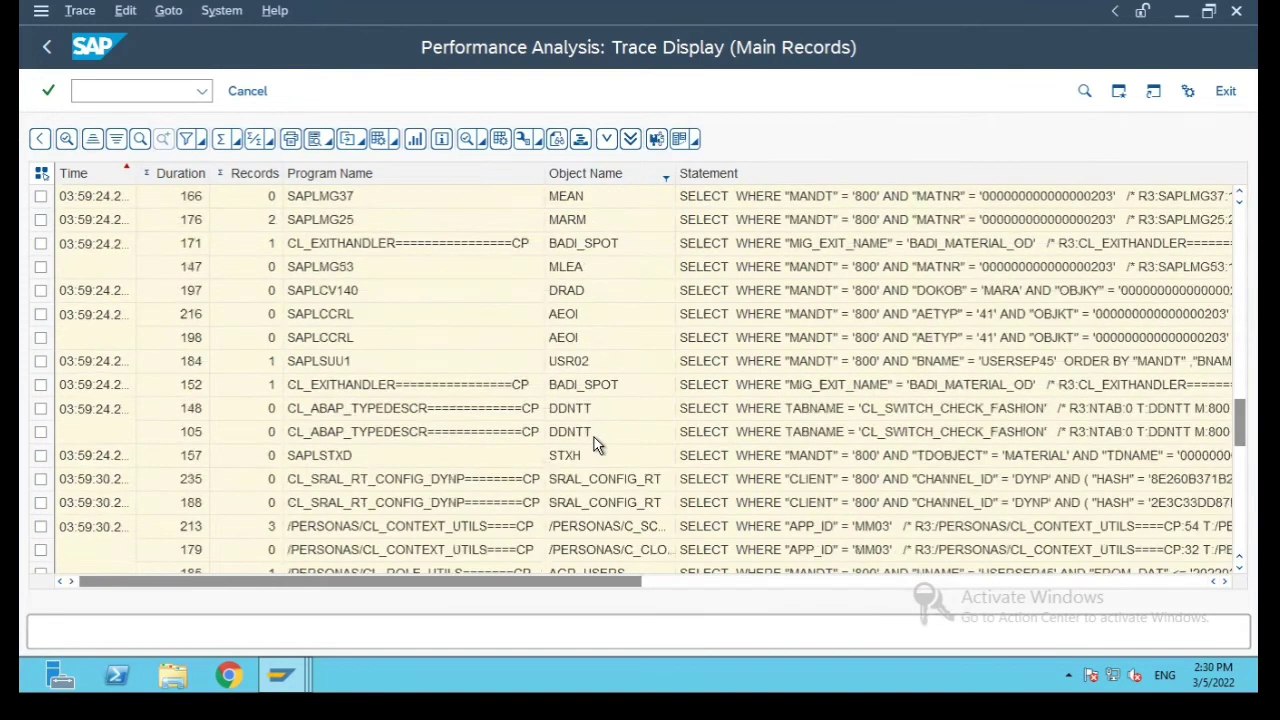
left_click(614, 248)
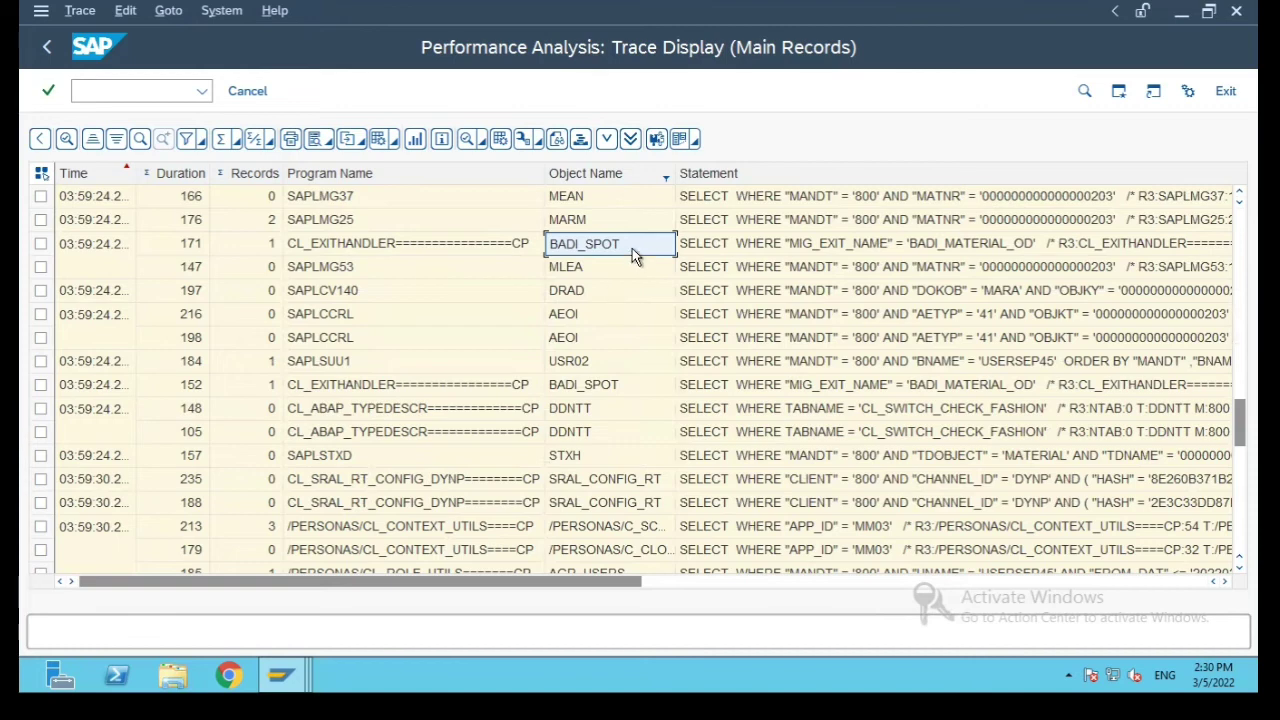
scroll(603, 406, "down", 2)
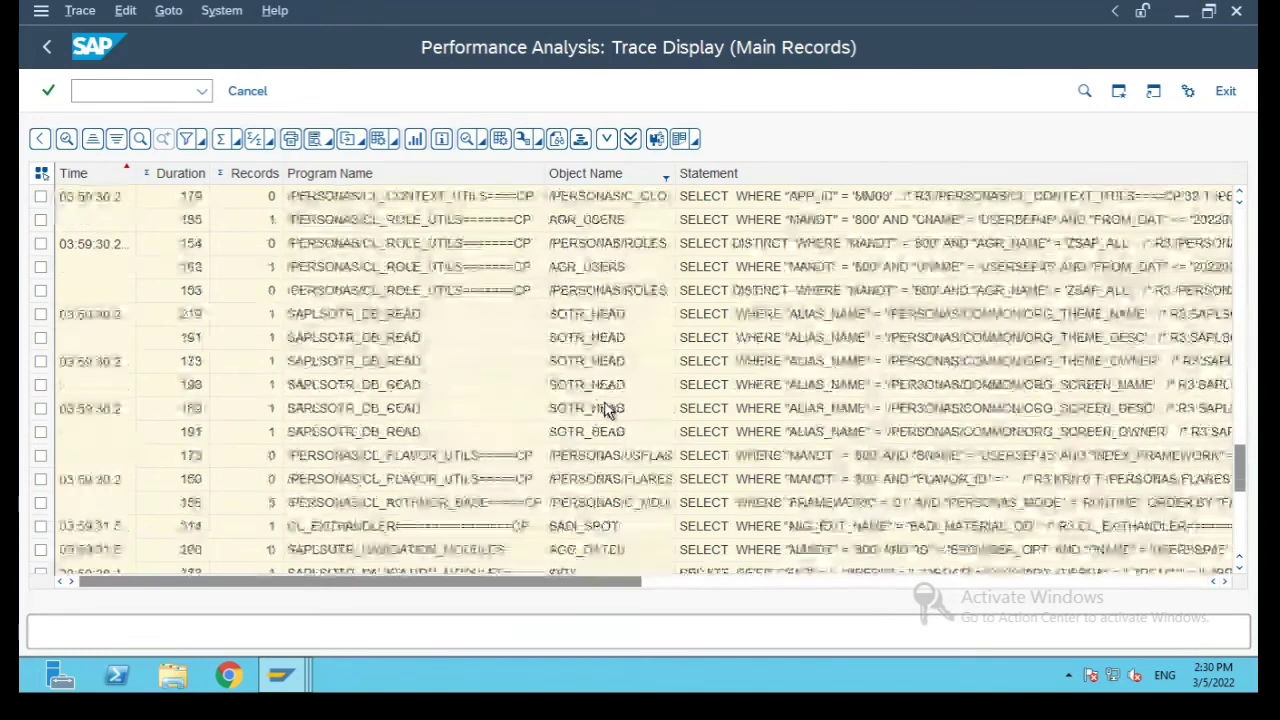
scroll(607, 410, "down", 5)
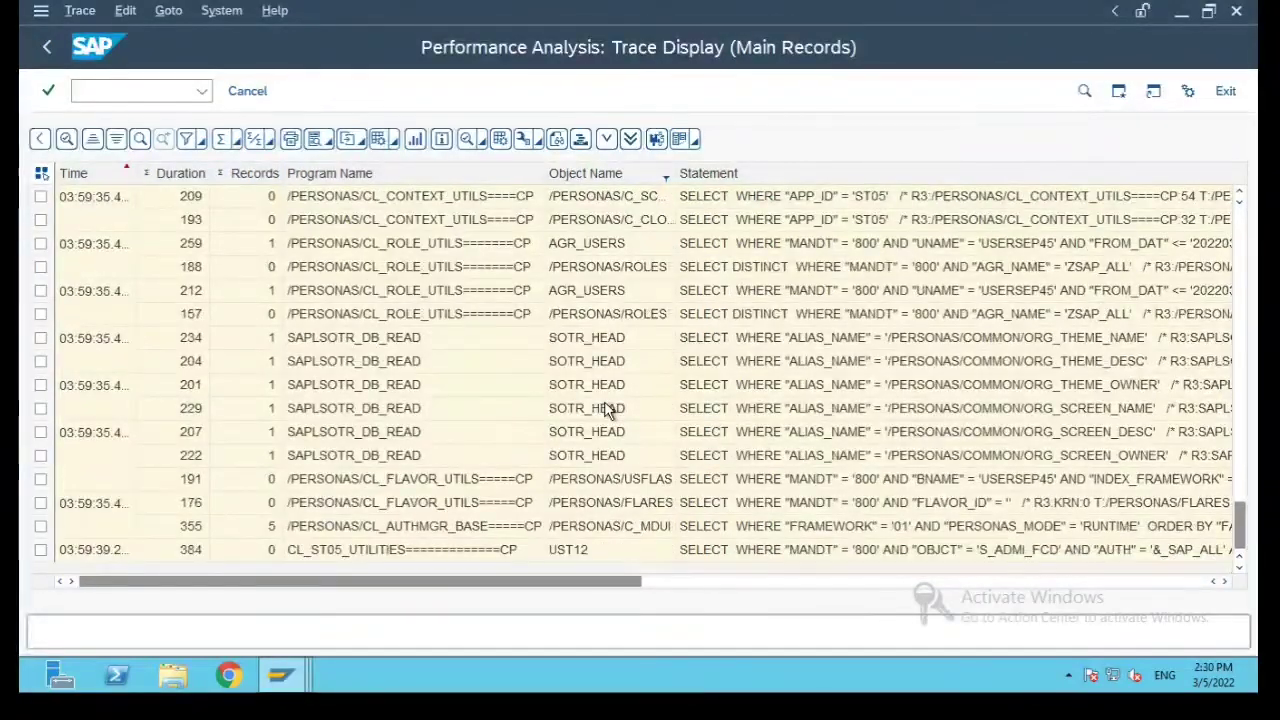
scroll(607, 410, "up", 15)
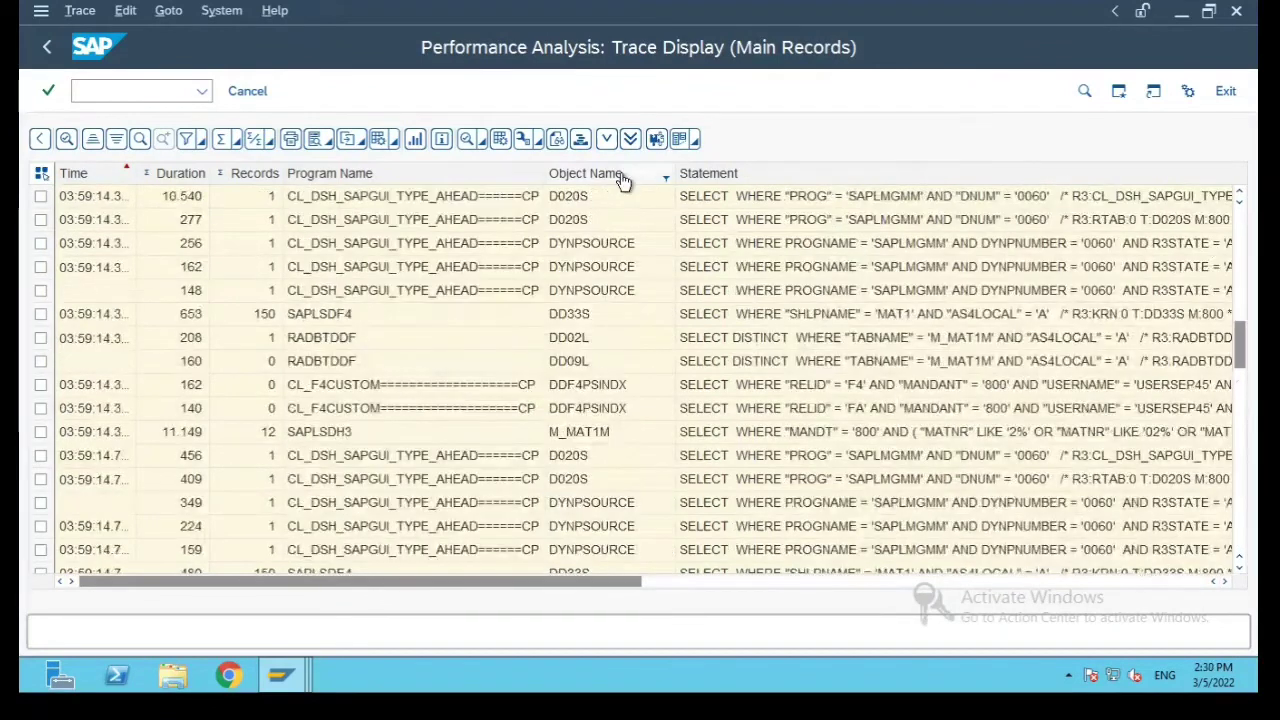
Filter the Object Name column to M*, leaving 285 MARA, MARD and MAKT records.
left_click(621, 177)
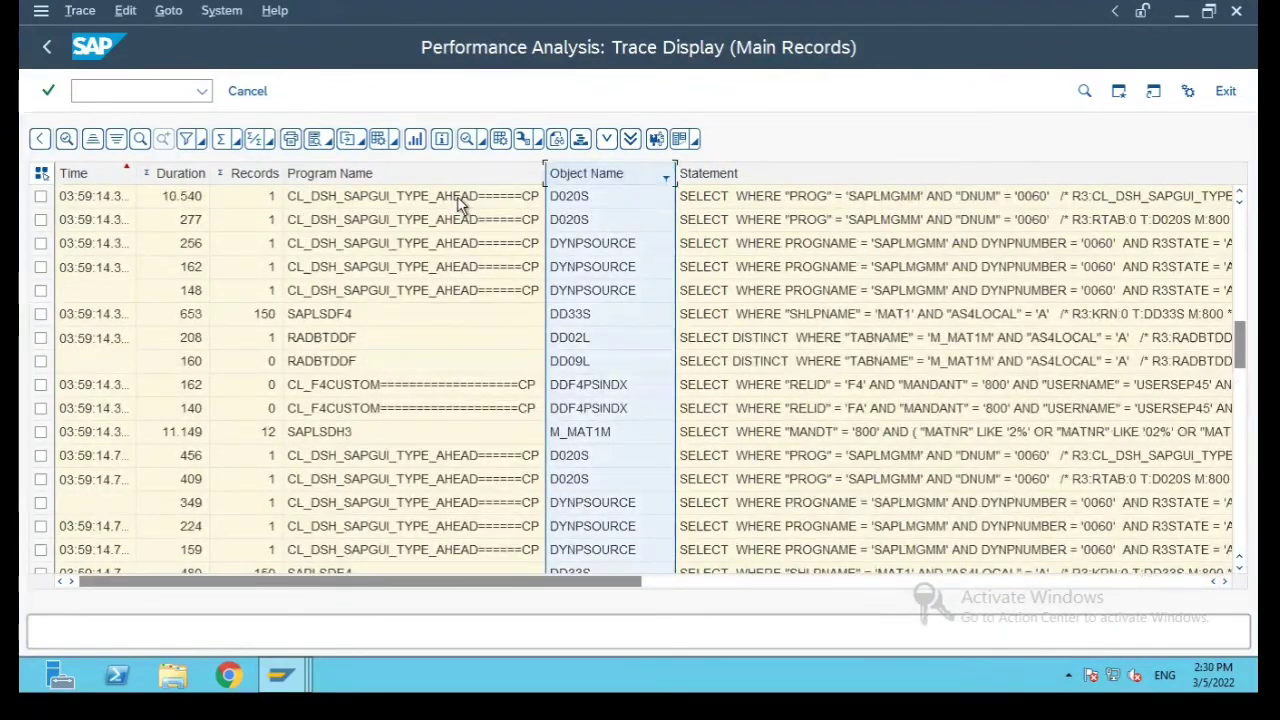
left_click(187, 140)
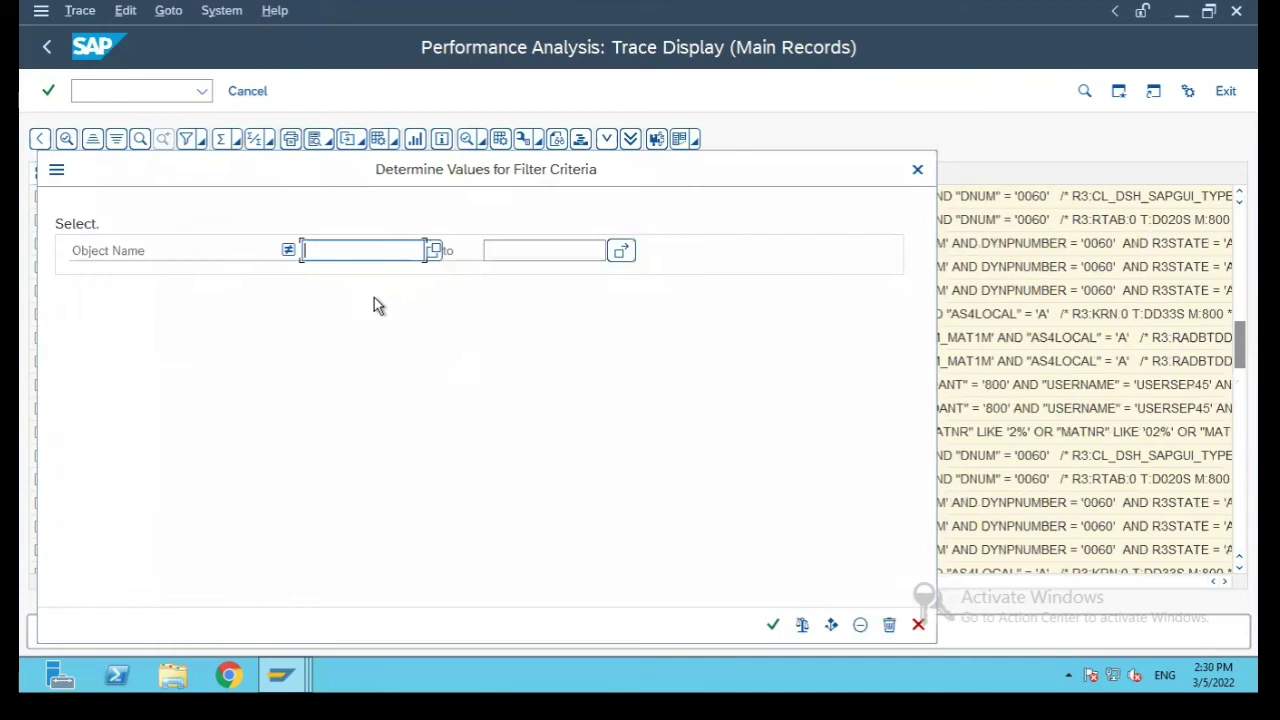
type("M*")
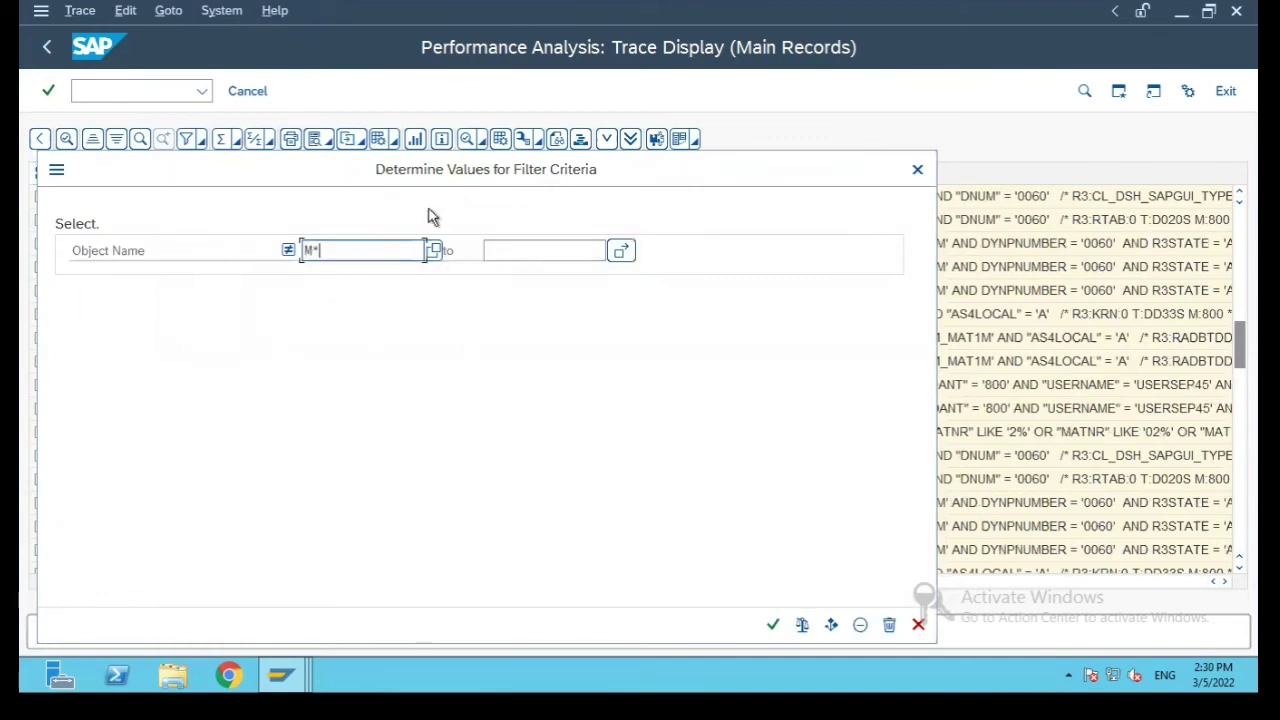
key("Return")
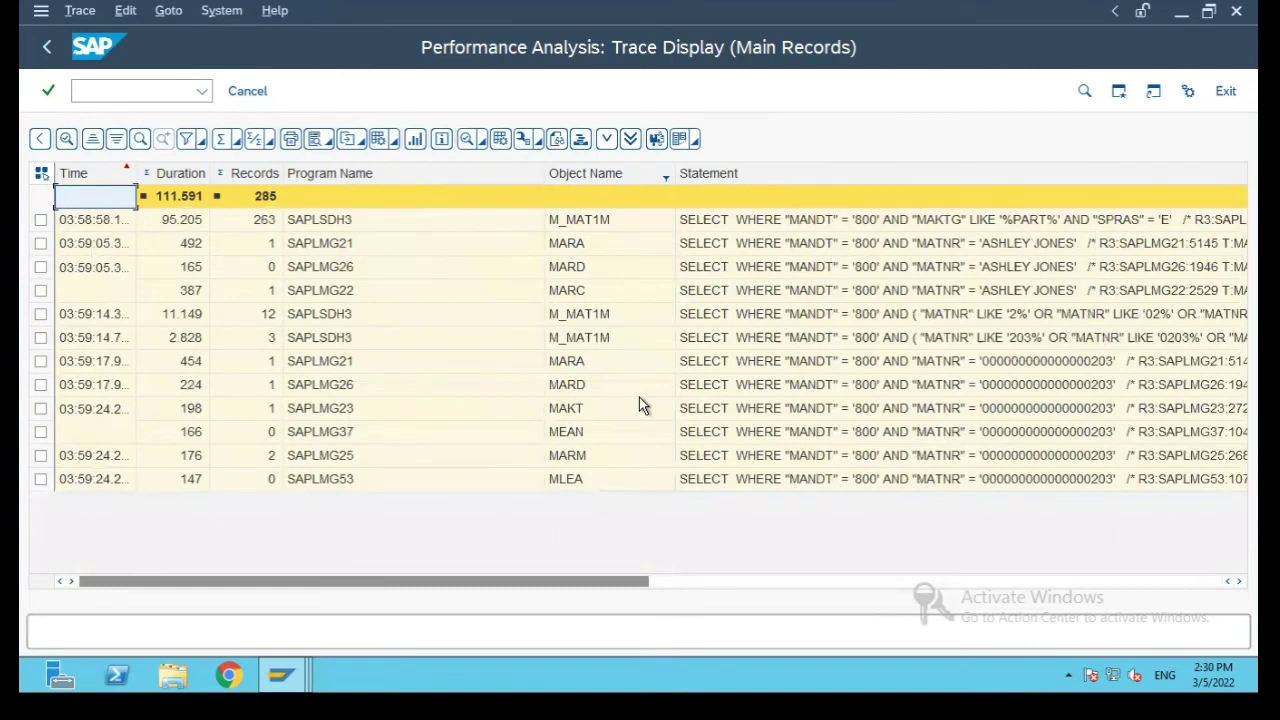
left_click(610, 223)
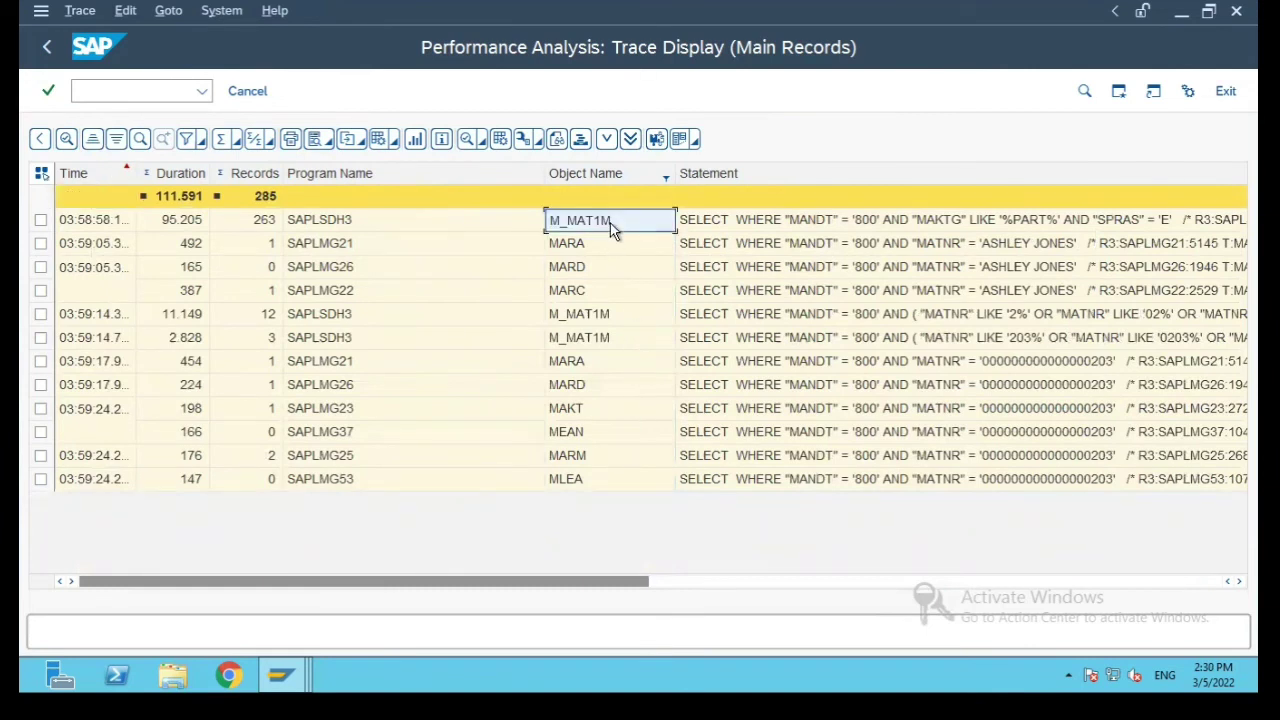
left_click(574, 484)
left_click(600, 230)
left_click(613, 486)
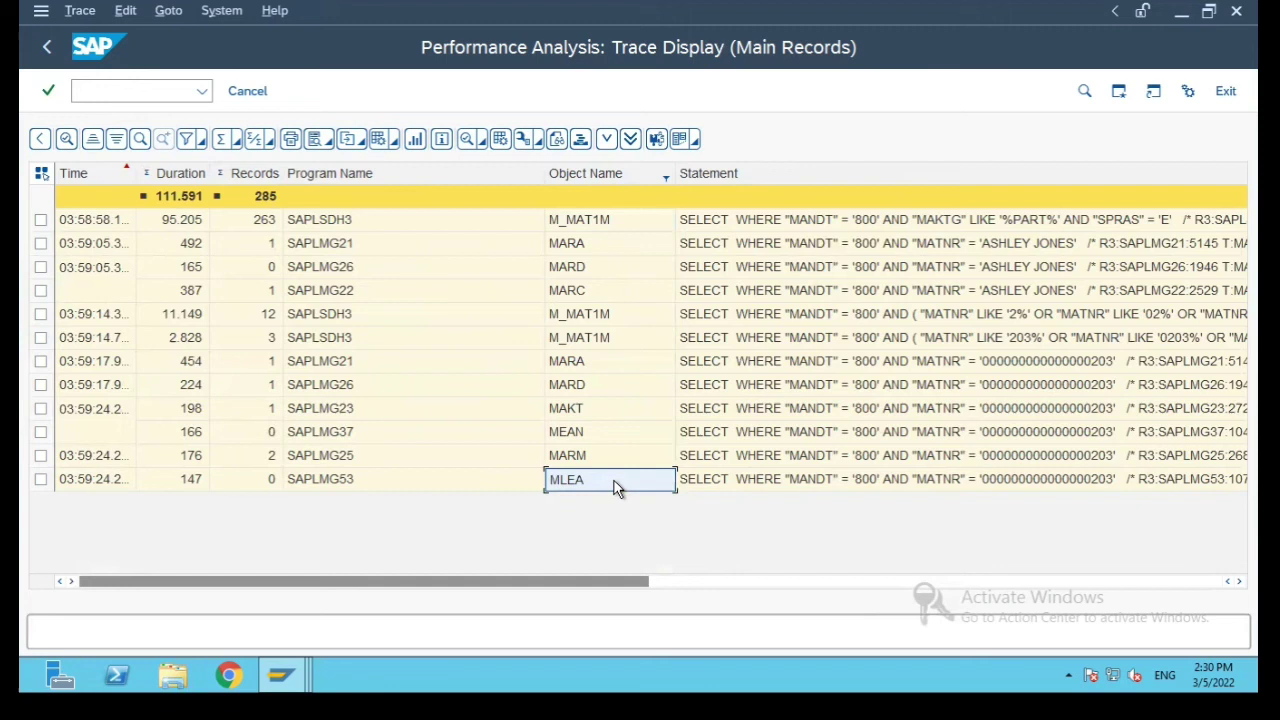
left_click(614, 224)
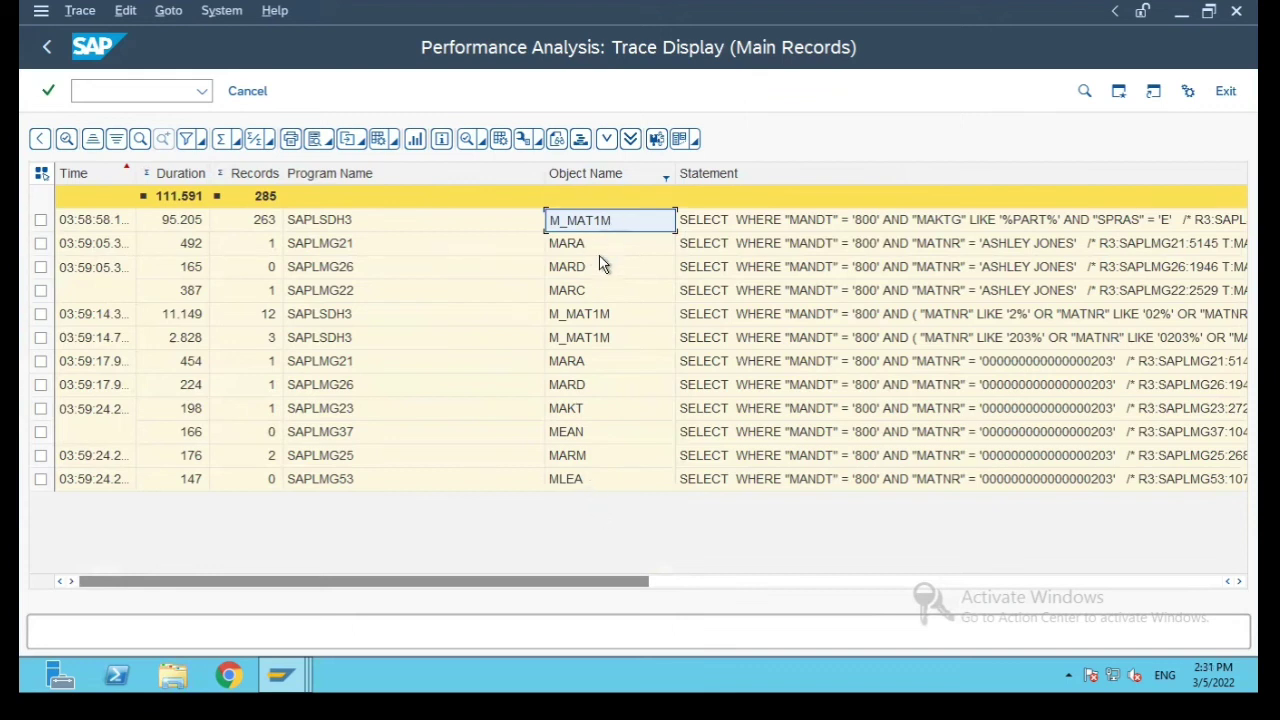
left_click(581, 483)
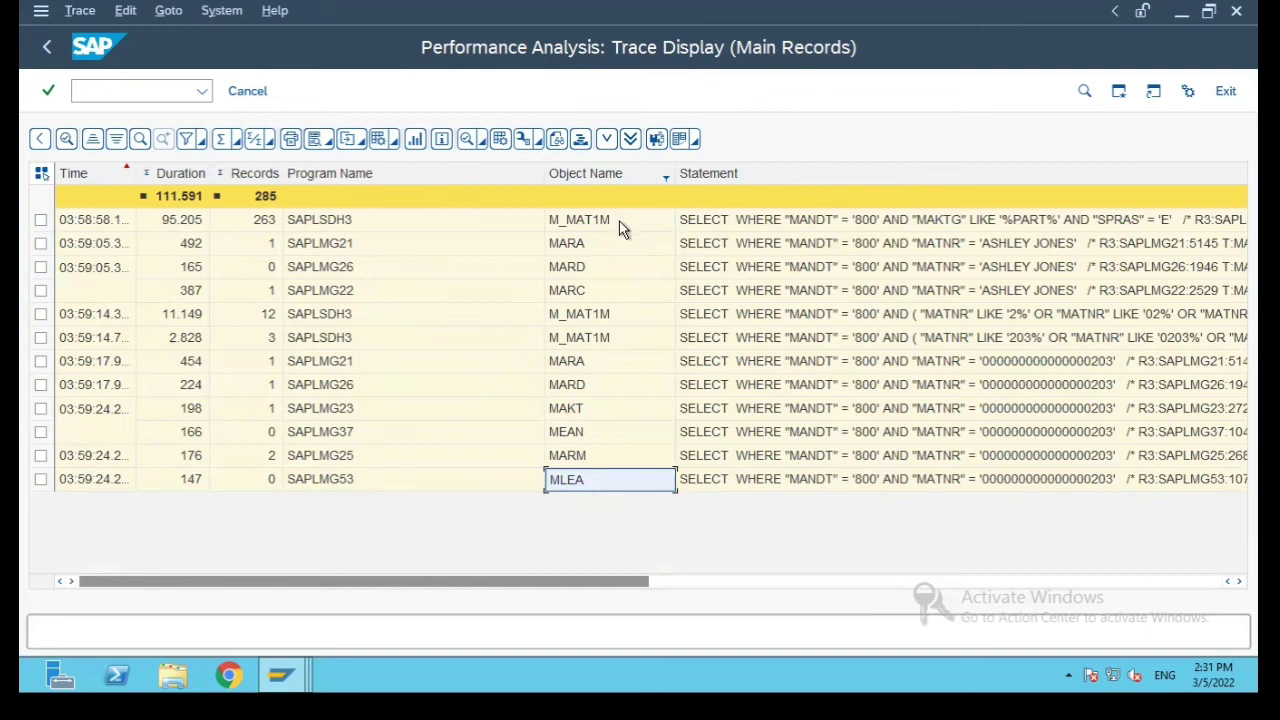
left_click(622, 224)
left_click(620, 488)
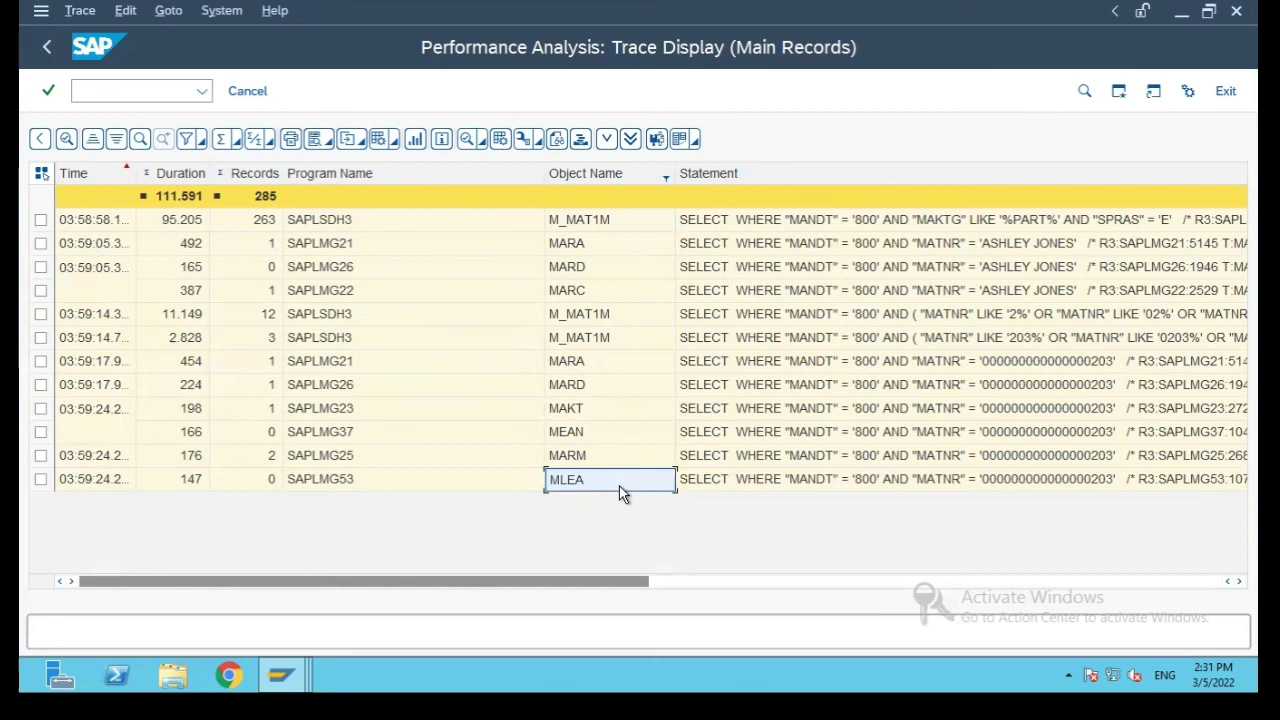